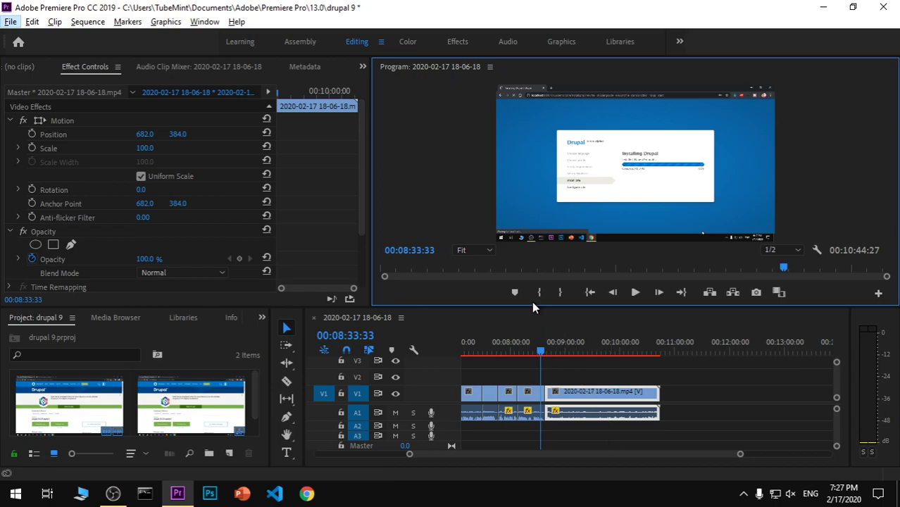
Step: Create a new legacy title named 'tretw'
click(13, 23)
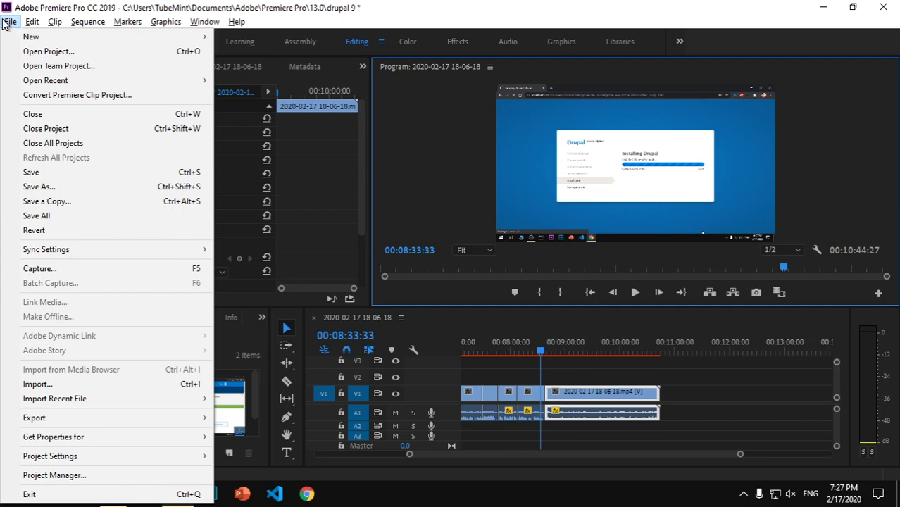
mouse_move(31, 37)
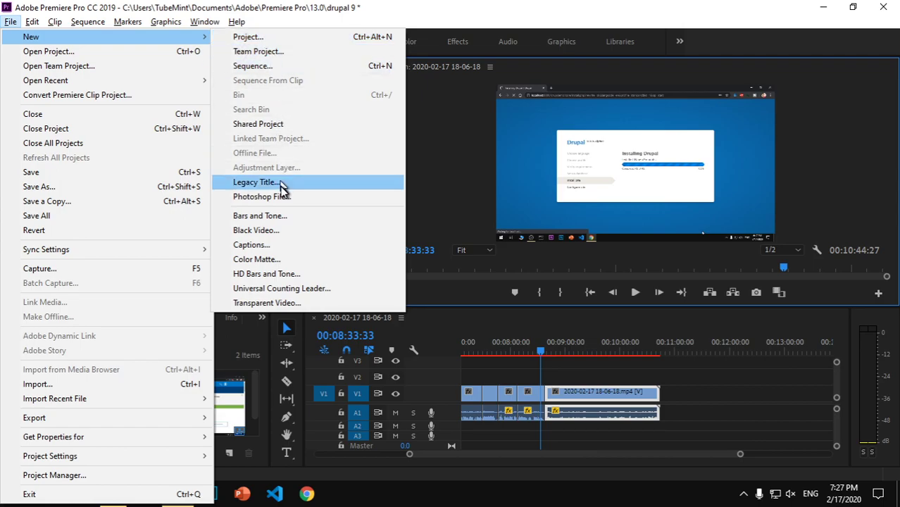
click(281, 187)
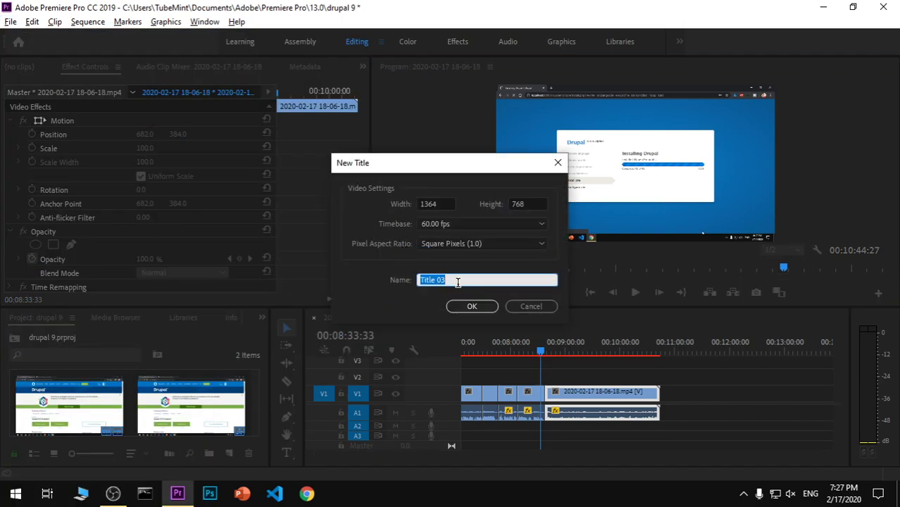
text(tretw)
key(Return)
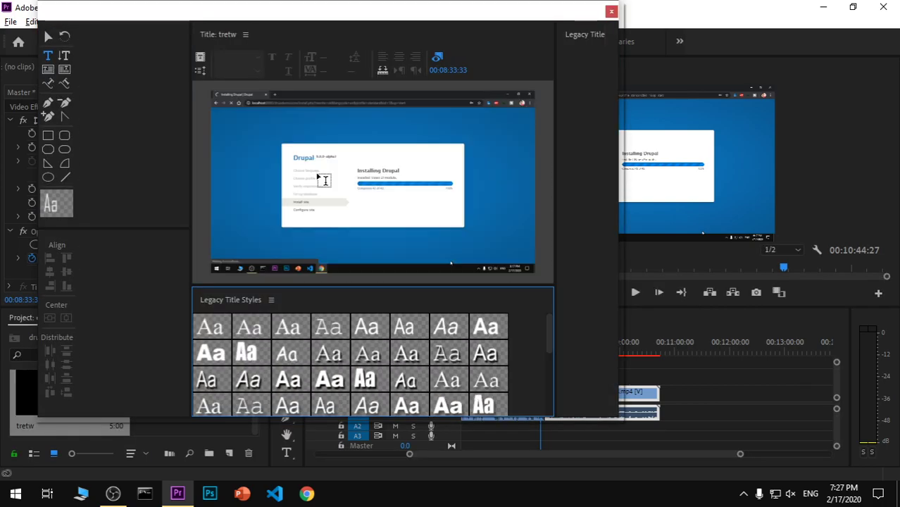
Step: Type 'asdfasdfasdfsadf' in the title and apply the yellow Arial Bold drop-shadow style
click(316, 172)
text(asdfasdfasdfsadf)
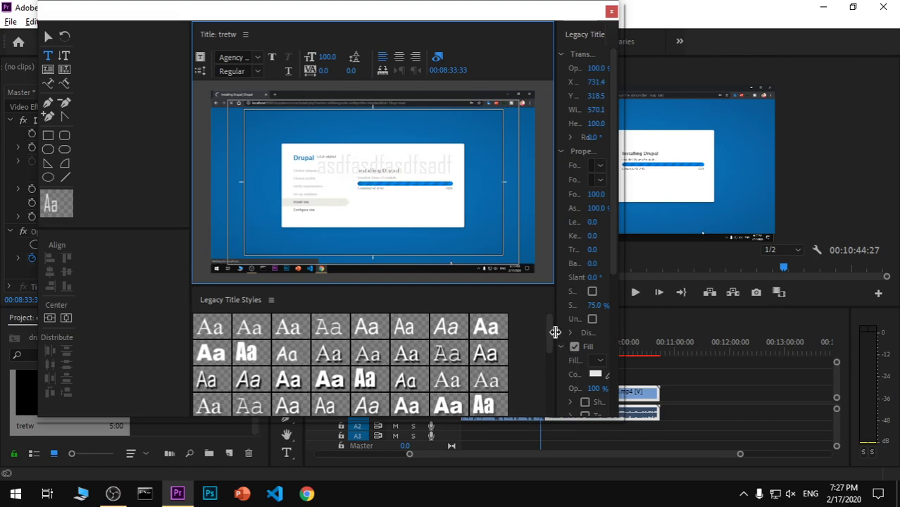
drag(551, 334, 550, 380)
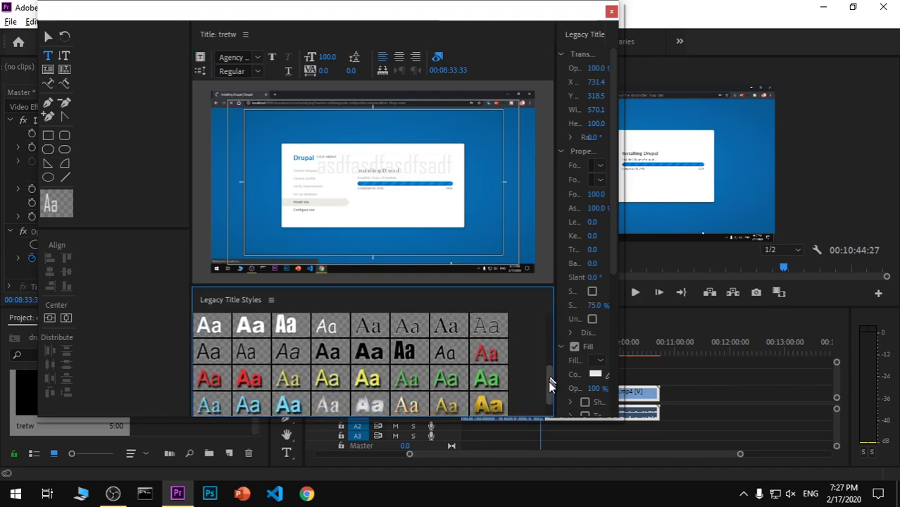
click(360, 375)
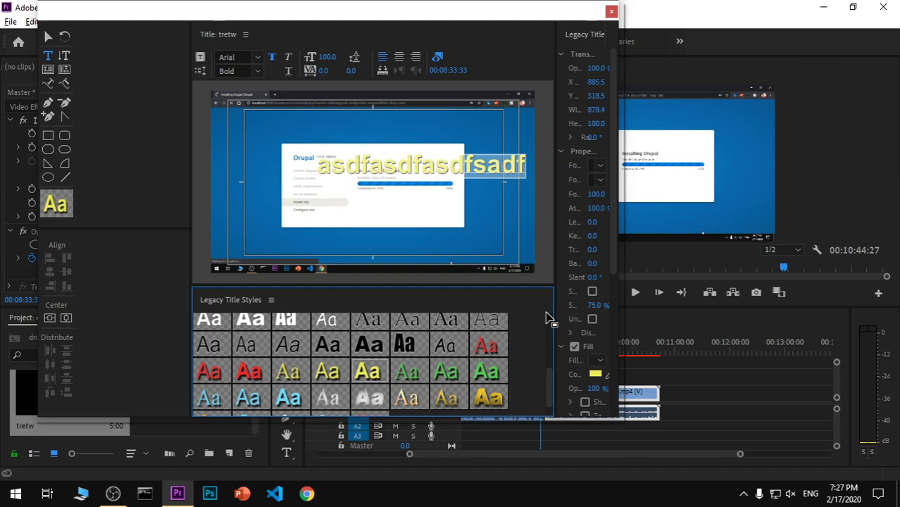
click(612, 13)
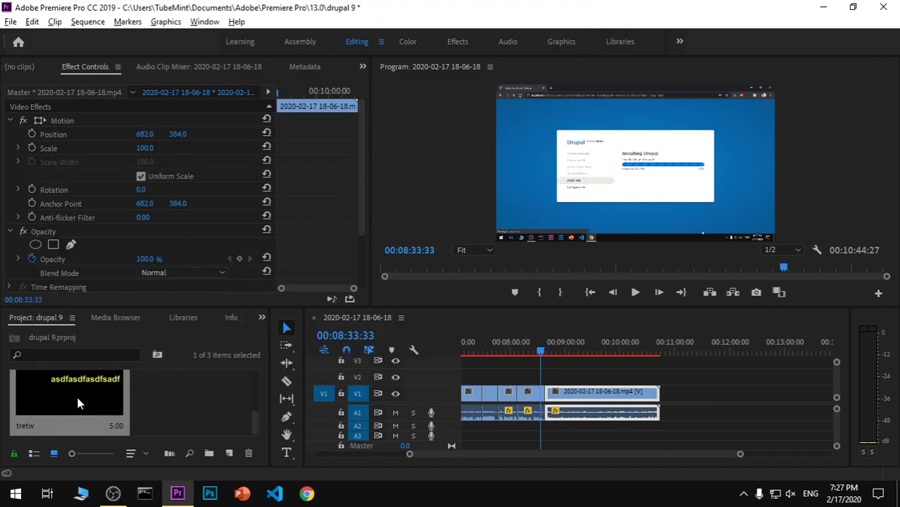
Step: Place the tretw title on V2 above the video, lengthen it and scrub to preview
drag(78, 402, 543, 380)
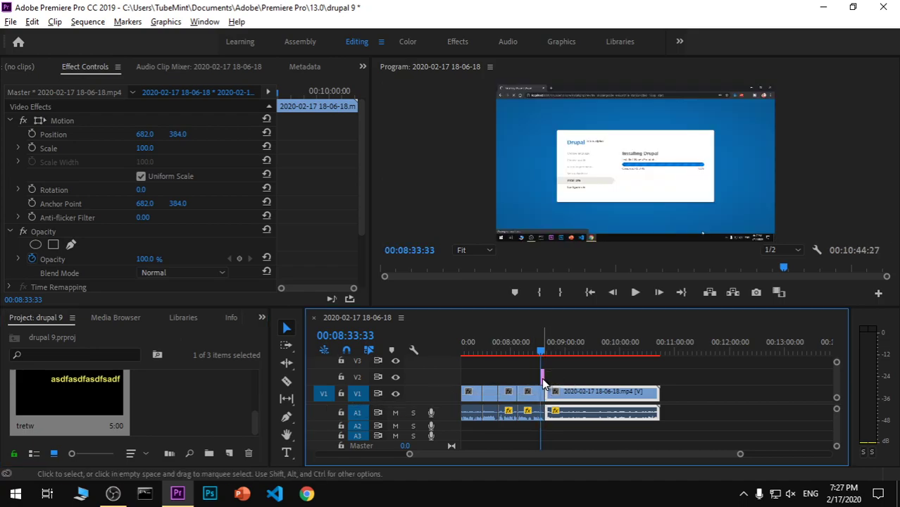
drag(543, 380, 595, 373)
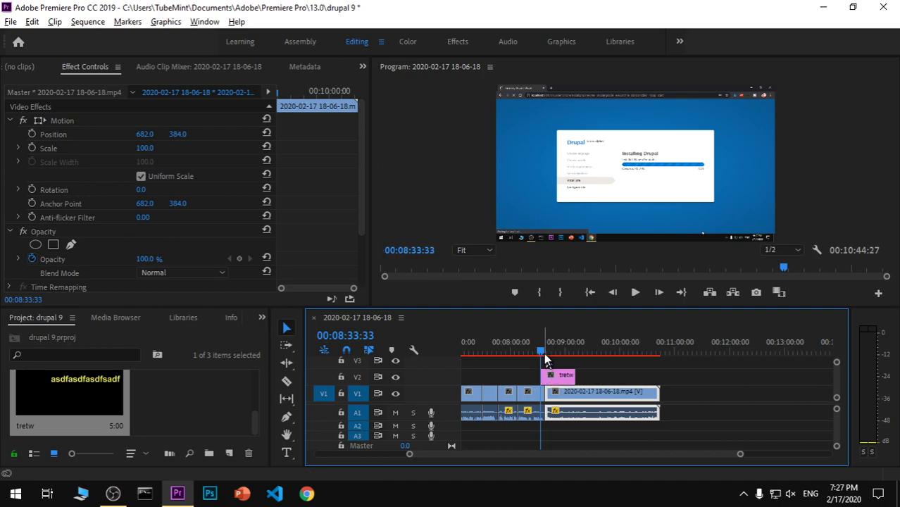
drag(540, 347, 557, 348)
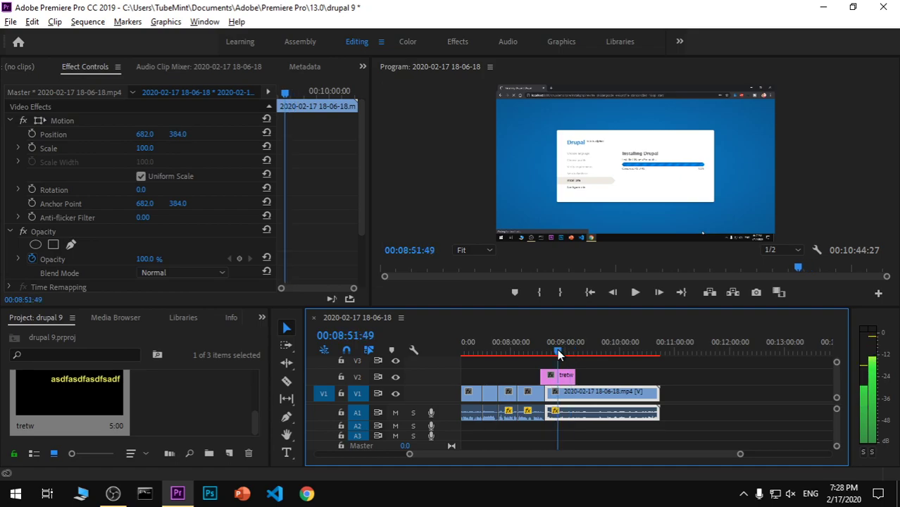
Step: Delete the tretw title from the project along with its timeline clip
click(77, 402)
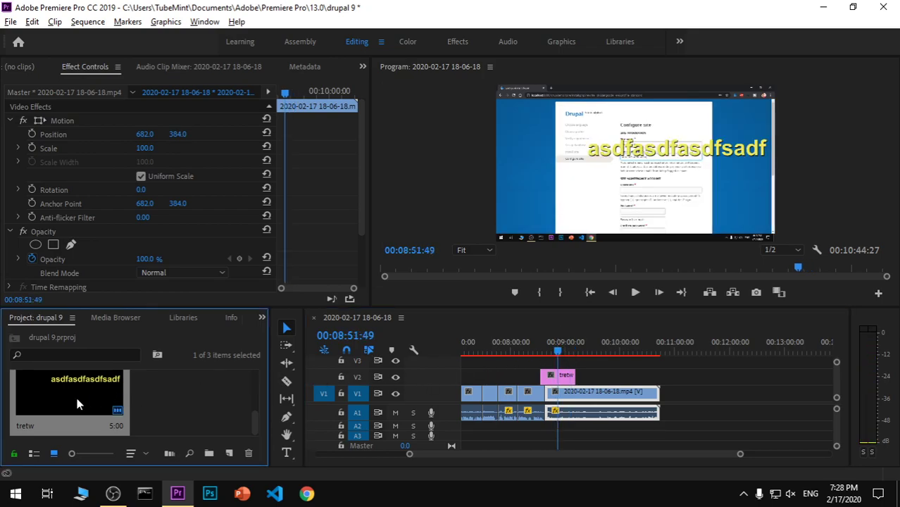
key(Delete)
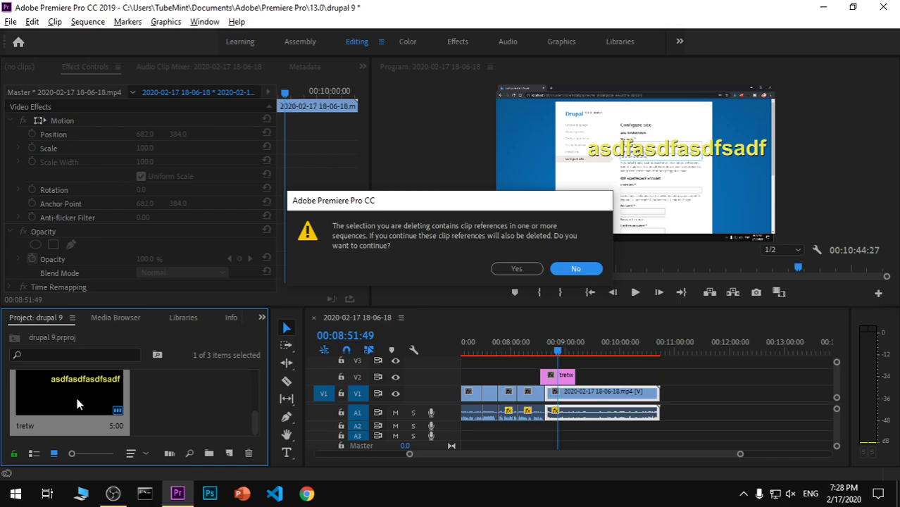
click(512, 268)
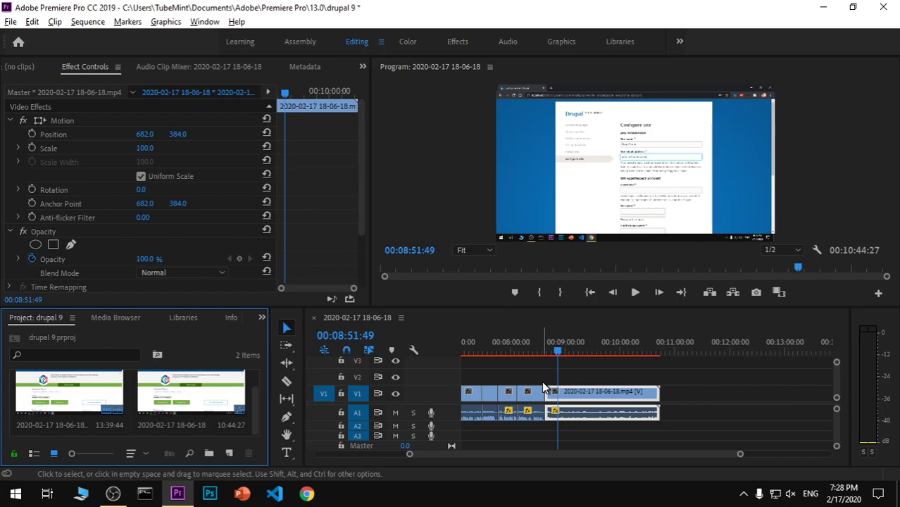
click(591, 378)
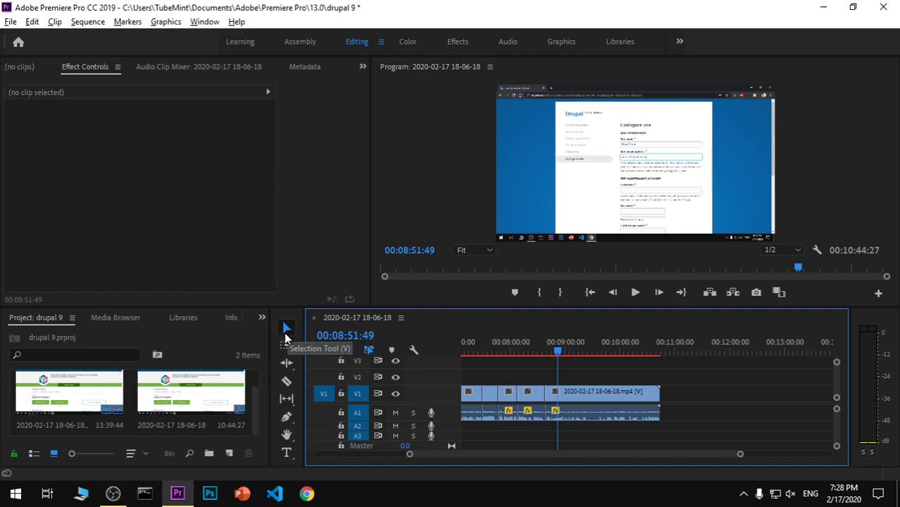
click(287, 453)
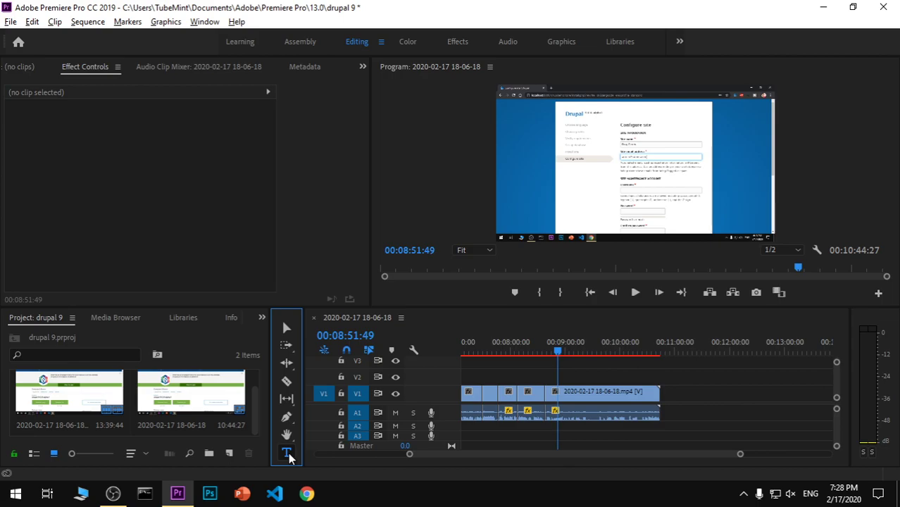
click(579, 160)
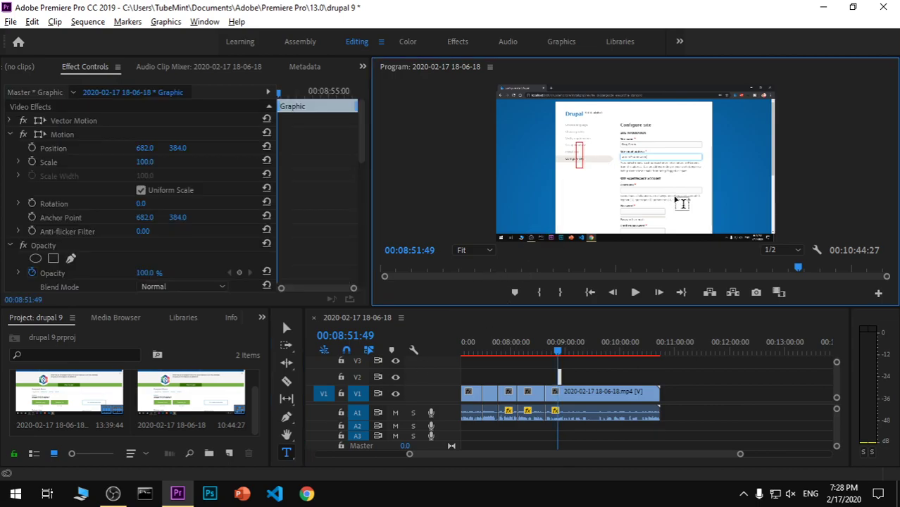
text(fsfsadfsadfas)
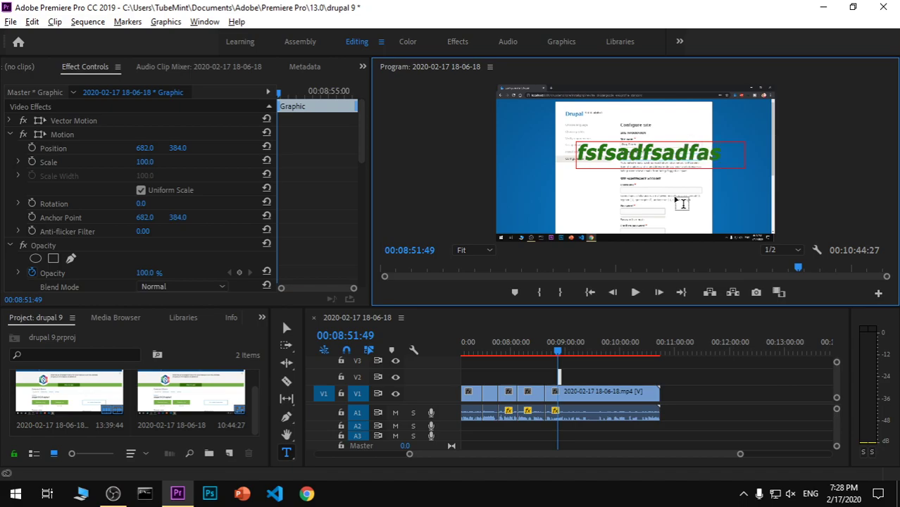
text(dfasf)
key(BackSpace)
key(BackSpace)
key(BackSpace)
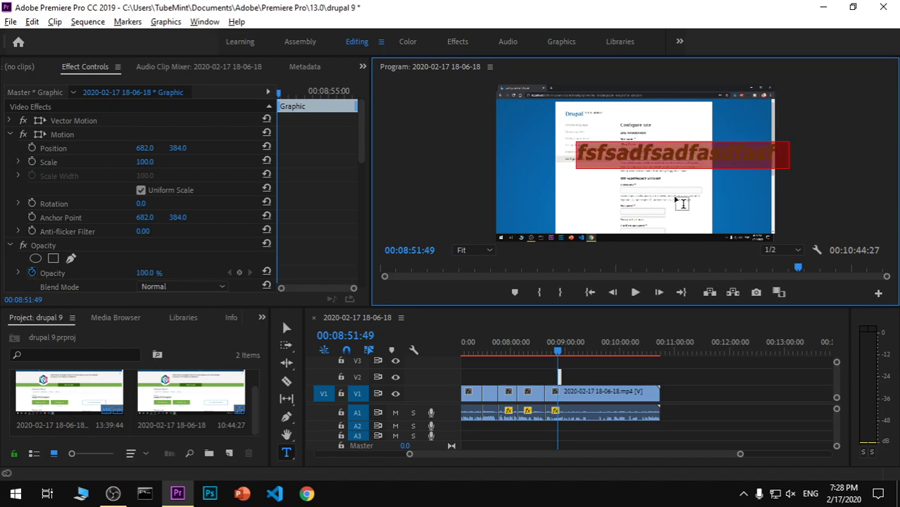
key(BackSpace)
key(BackSpace)
key(BackSpace)
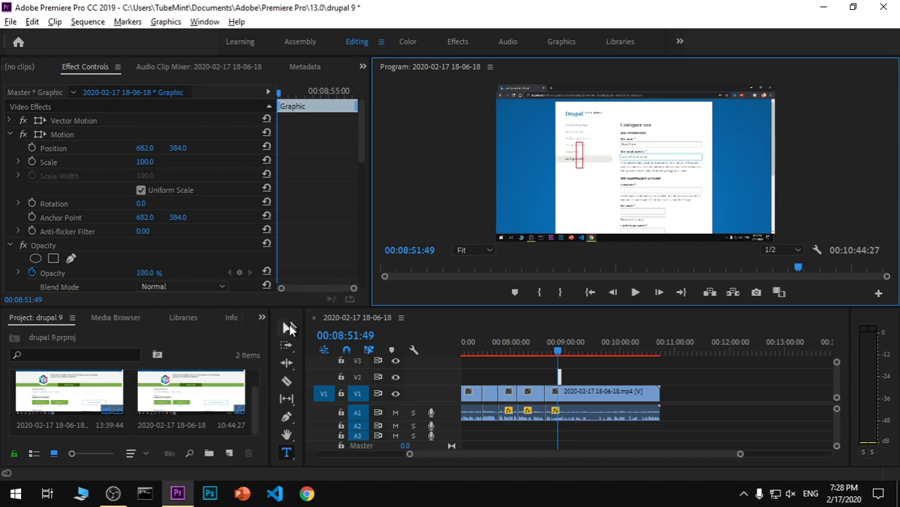
key(v)
click(582, 159)
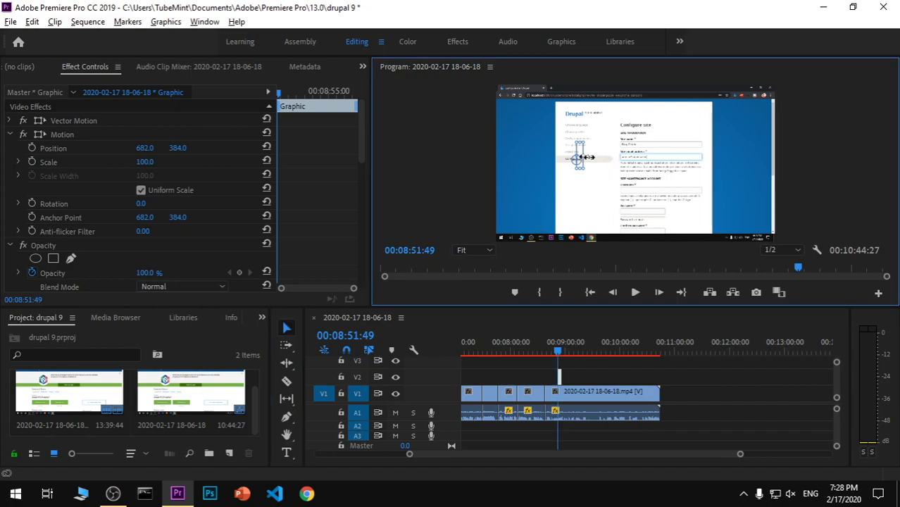
click(623, 225)
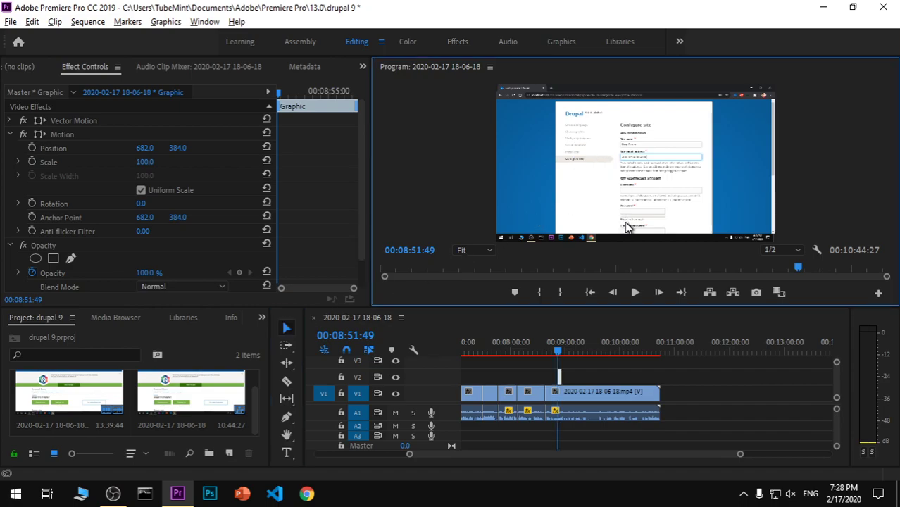
click(572, 379)
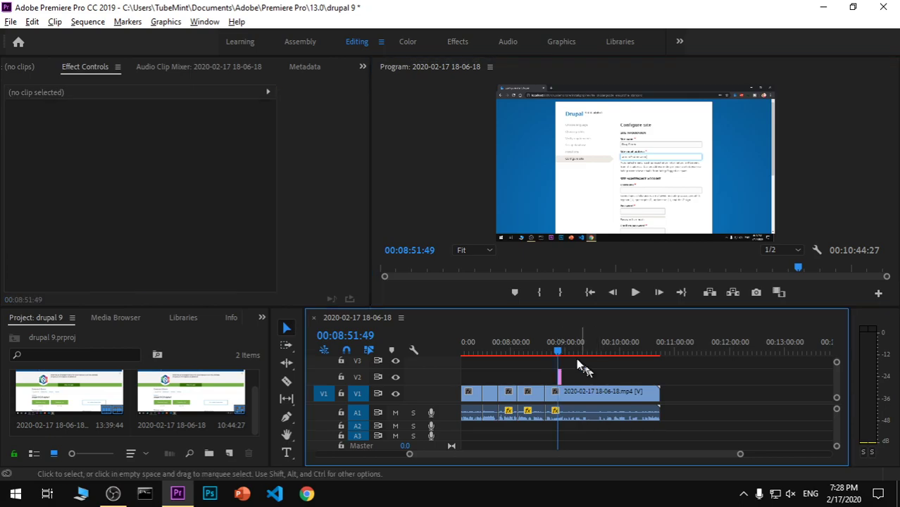
click(559, 378)
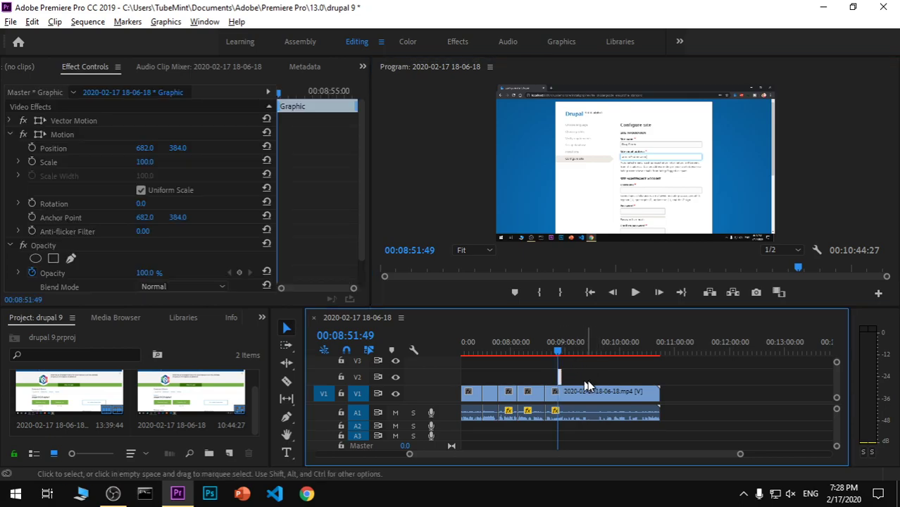
key(Delete)
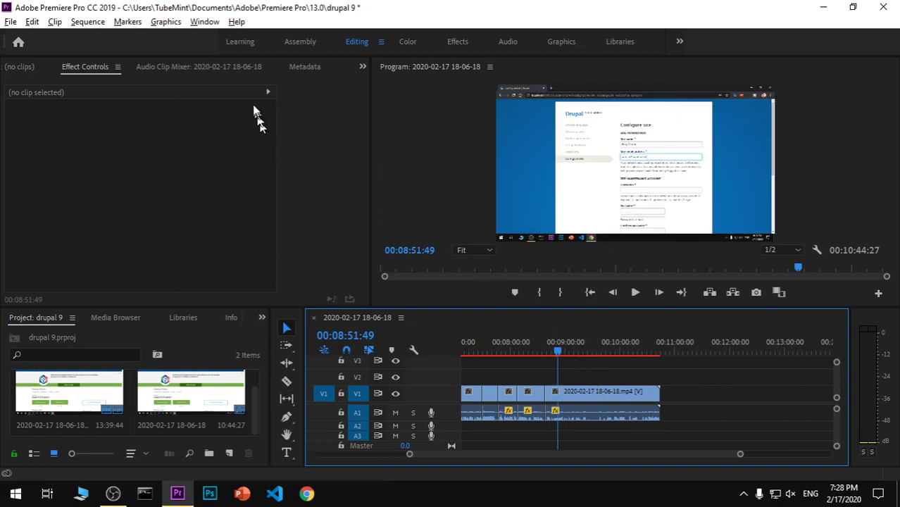
Step: Add a New Text Layer graphic over the Drupal clip, then delete its text
click(169, 24)
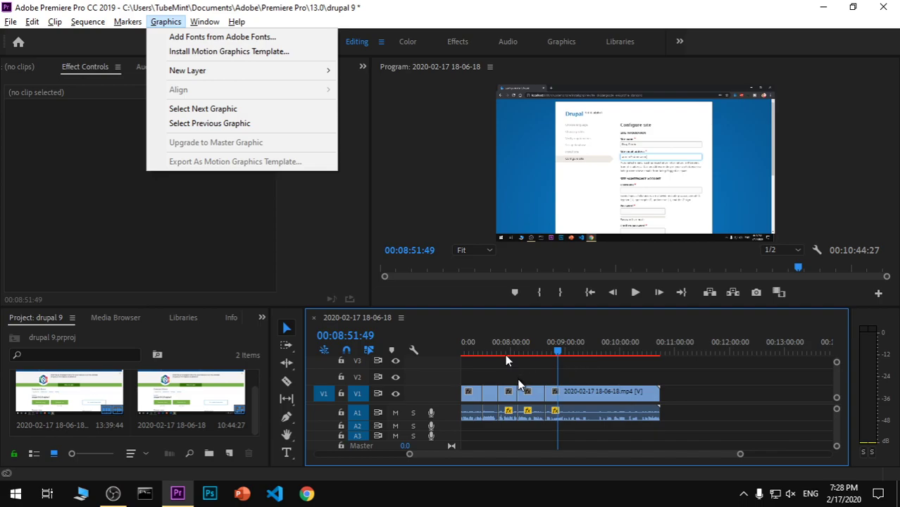
mouse_move(187, 71)
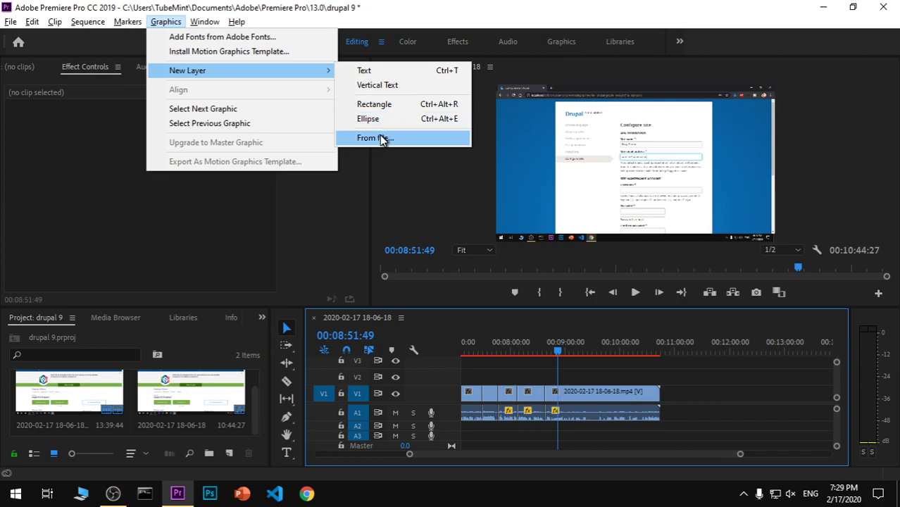
click(384, 78)
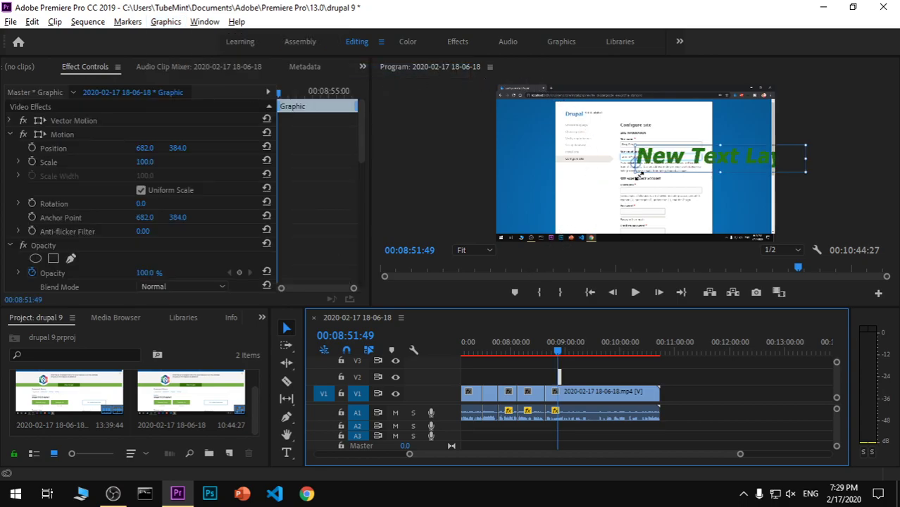
click(678, 165)
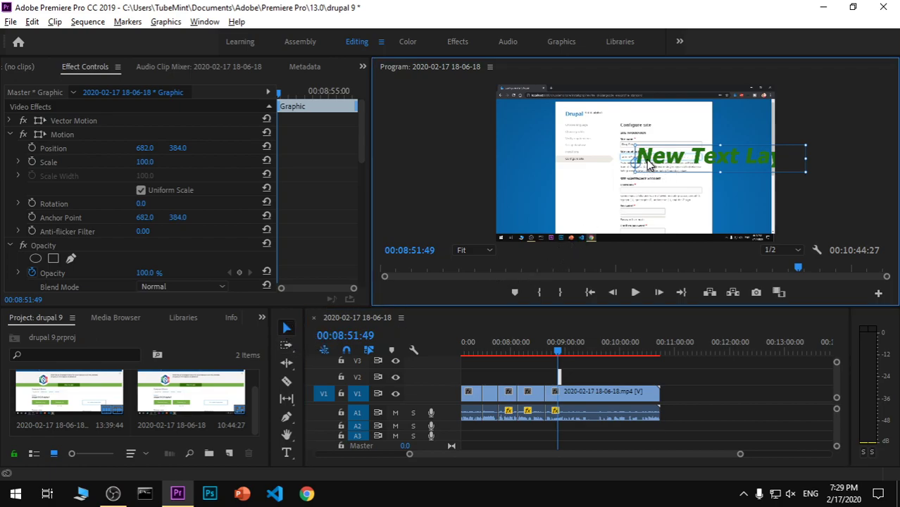
key(Delete)
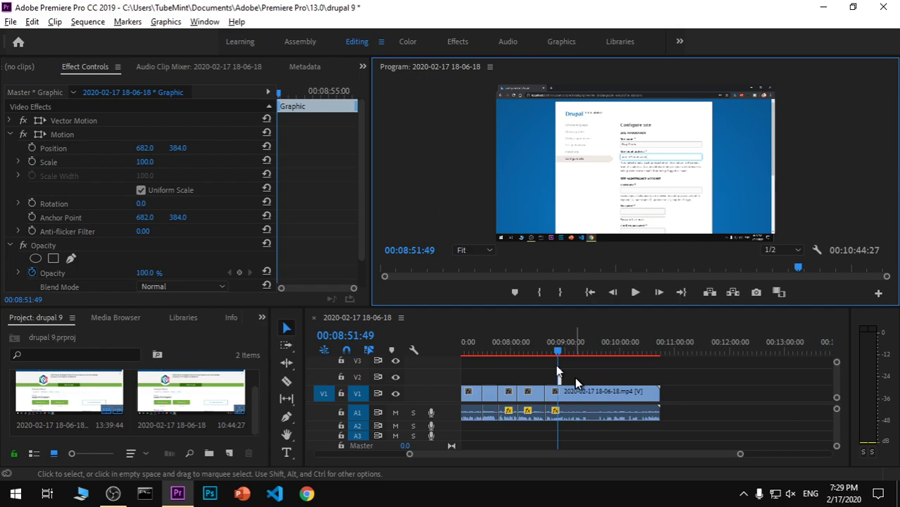
Step: Delete the graphic clip from V2, leaving only the Drupal video
click(563, 377)
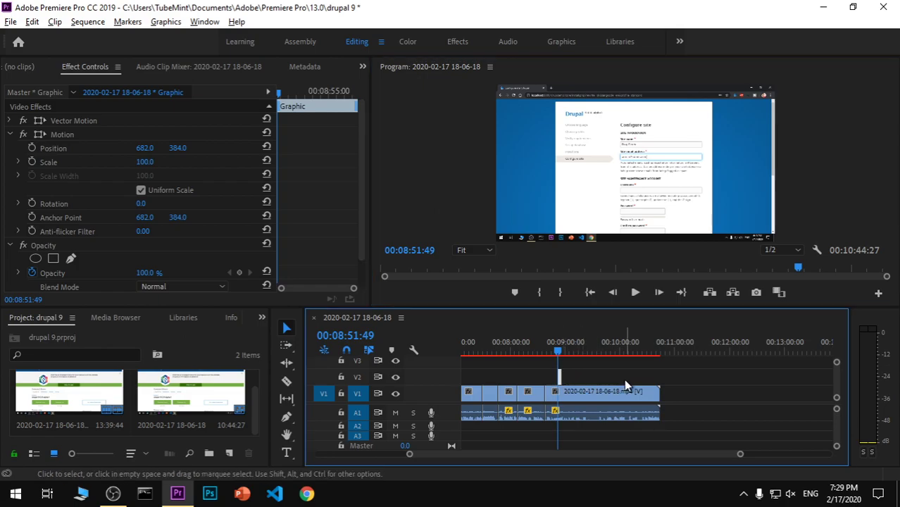
key(Delete)
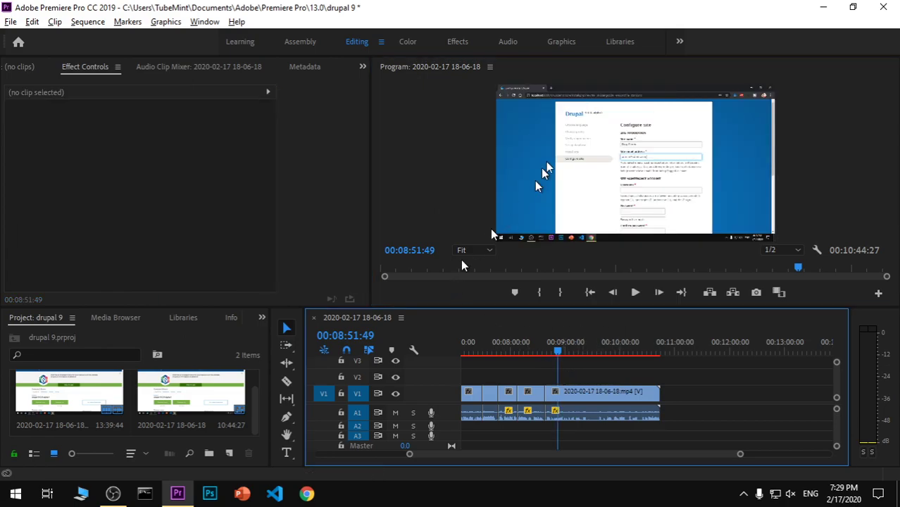
click(598, 178)
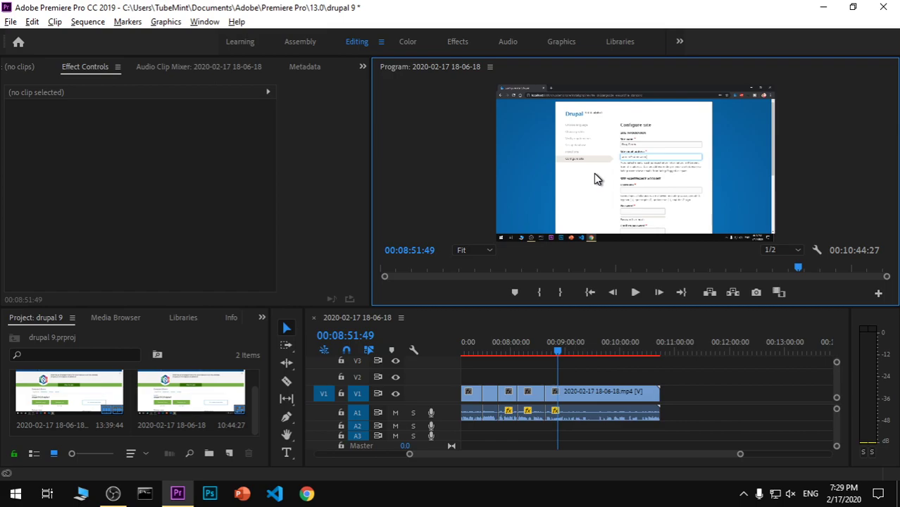
click(622, 375)
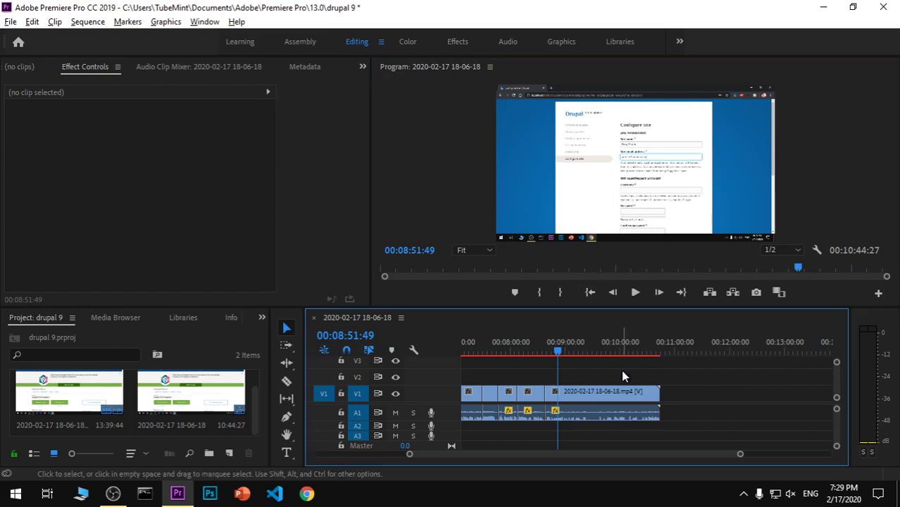
Step: Restore the deleted title with Ctrl+Z and shift it left so all text fits
key(ctrl+z)
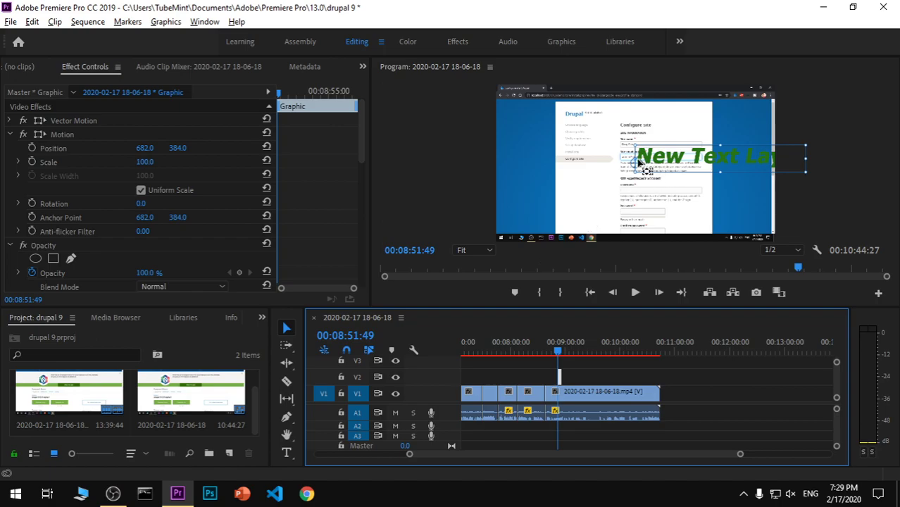
click(638, 164)
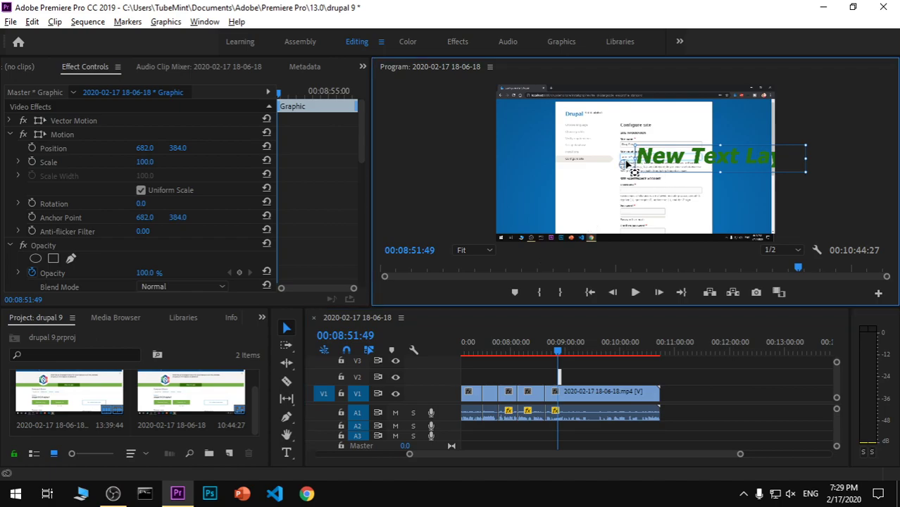
mouse_move(625, 163)
mouse_down()
mouse_move(604, 162)
mouse_move(695, 155)
mouse_up()
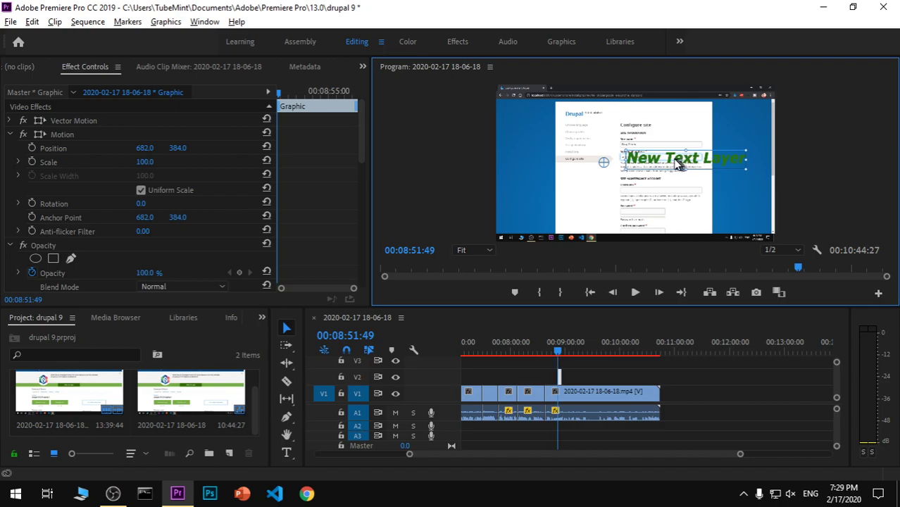
Step: Select all of the title's text with the Type tool
click(286, 453)
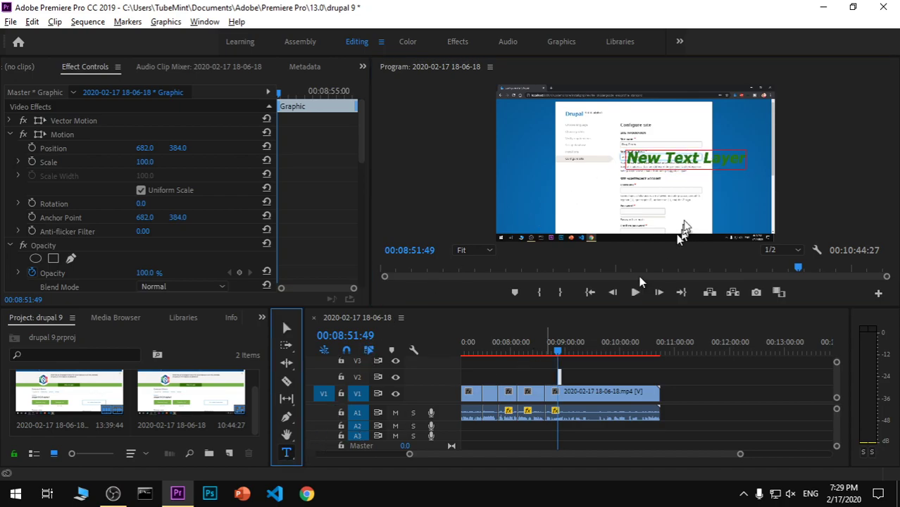
click(667, 159)
drag(667, 159, 701, 164)
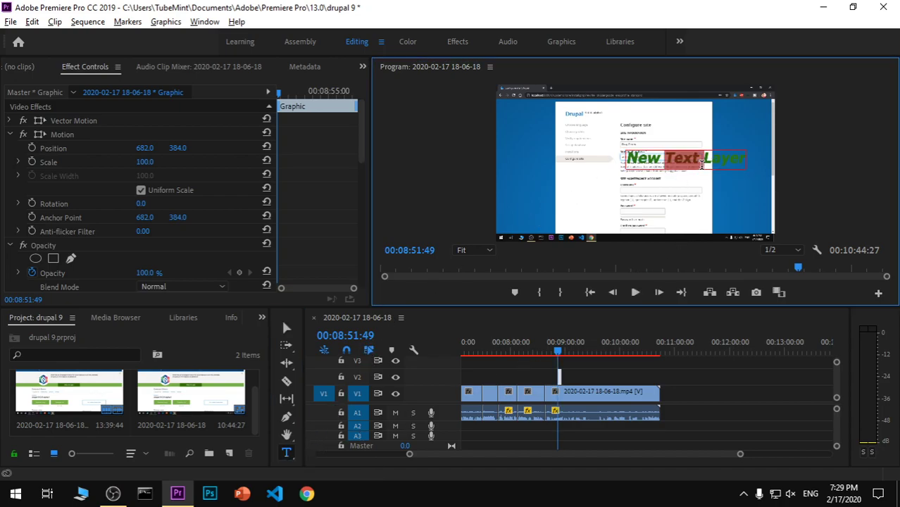
key(ctrl+a)
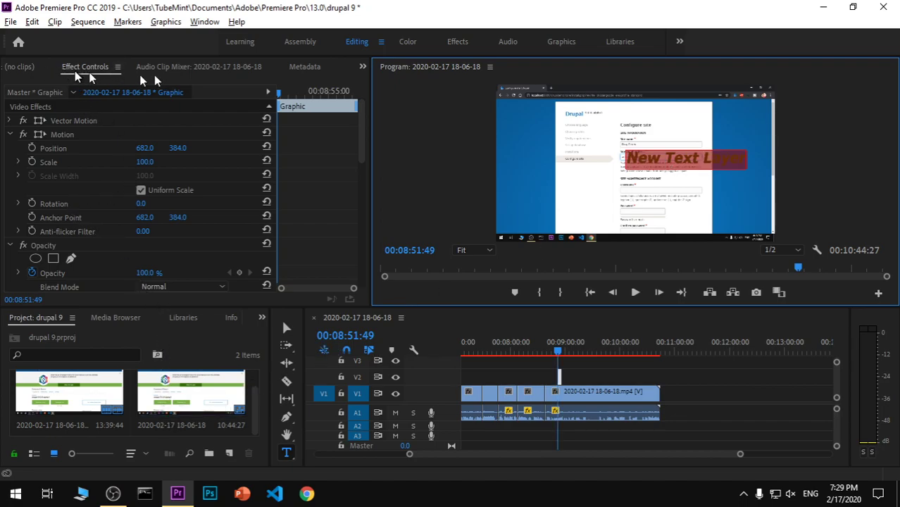
Step: Set the title's text fill colour to red in the Color Picker
drag(362, 150, 363, 236)
click(60, 192)
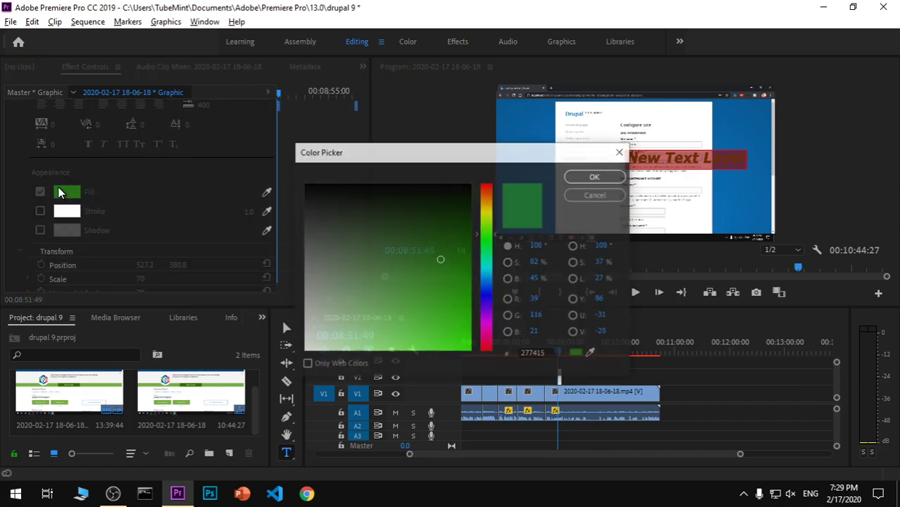
click(419, 258)
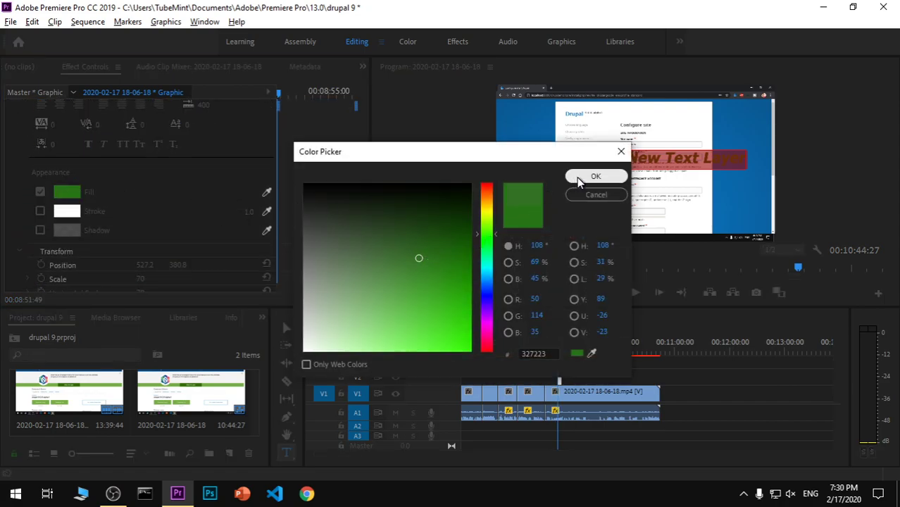
click(431, 209)
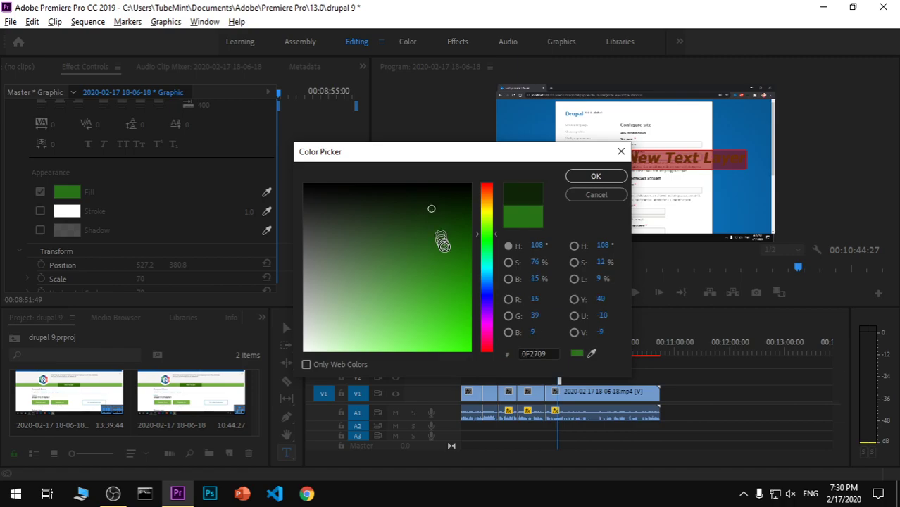
click(454, 320)
click(486, 347)
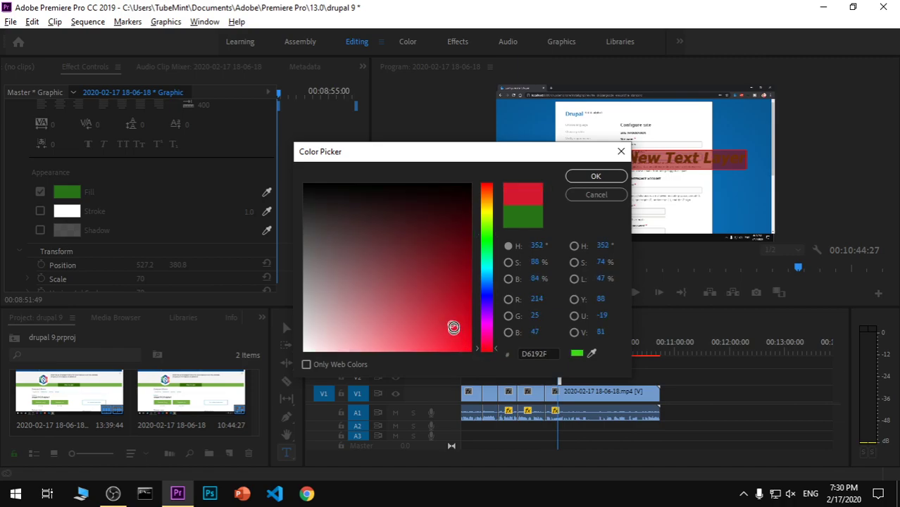
click(595, 177)
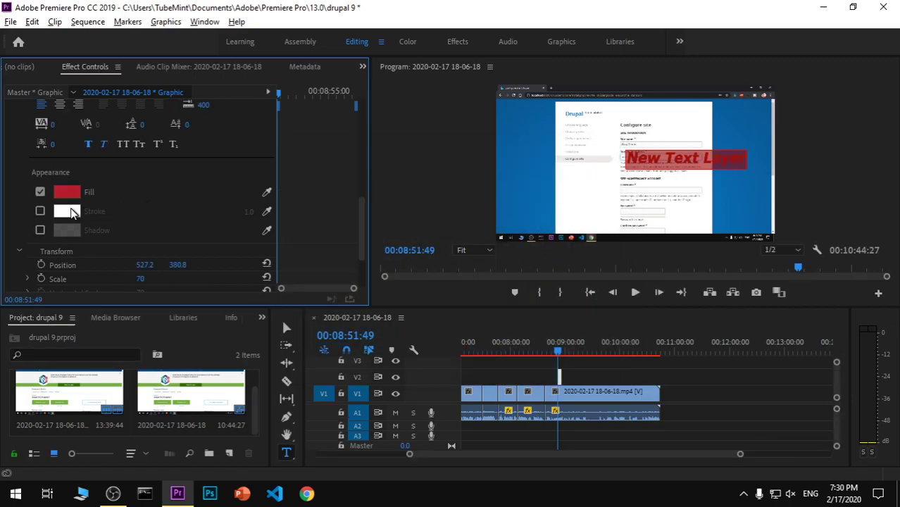
Step: Toggle the text stroke on and back off, leaving it disabled
click(40, 212)
click(40, 212)
scroll(361, 231, down, 2)
scroll(361, 231, down, 2)
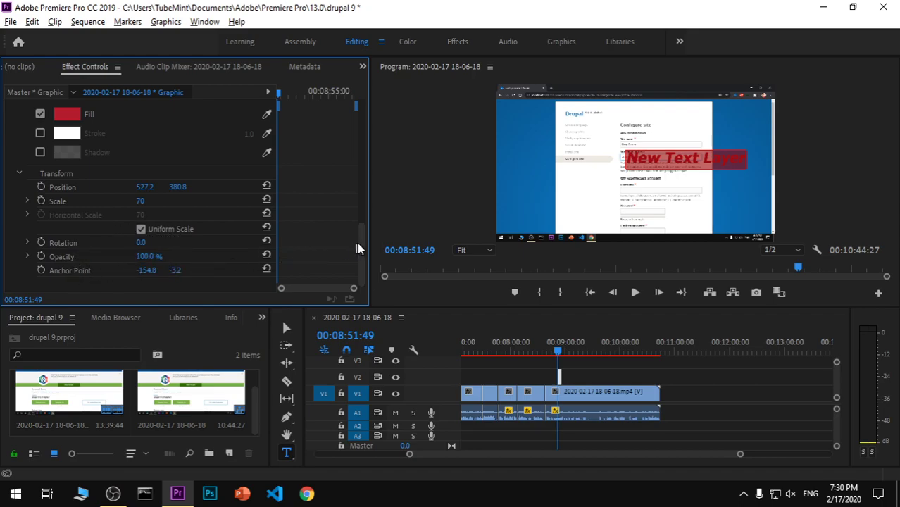
Step: Select the Position property and extend the title clip's end so it lasts longer
drag(359, 241, 365, 115)
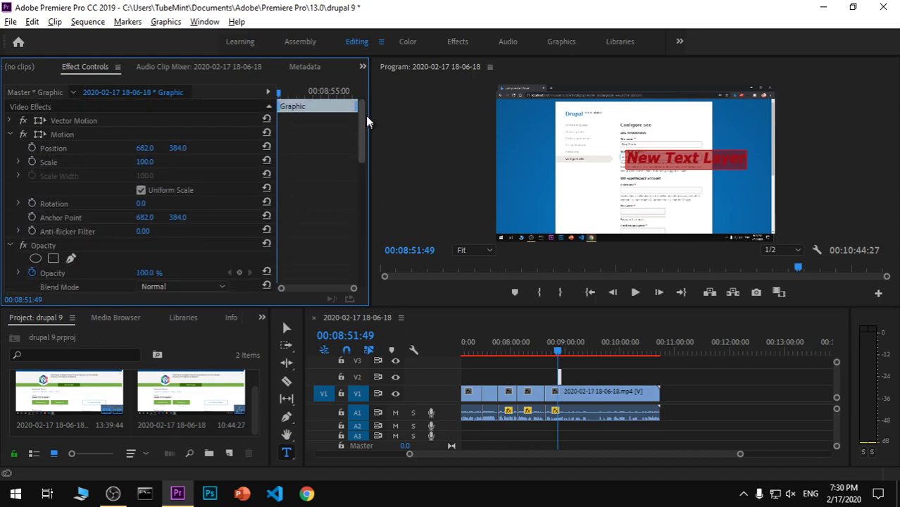
click(48, 149)
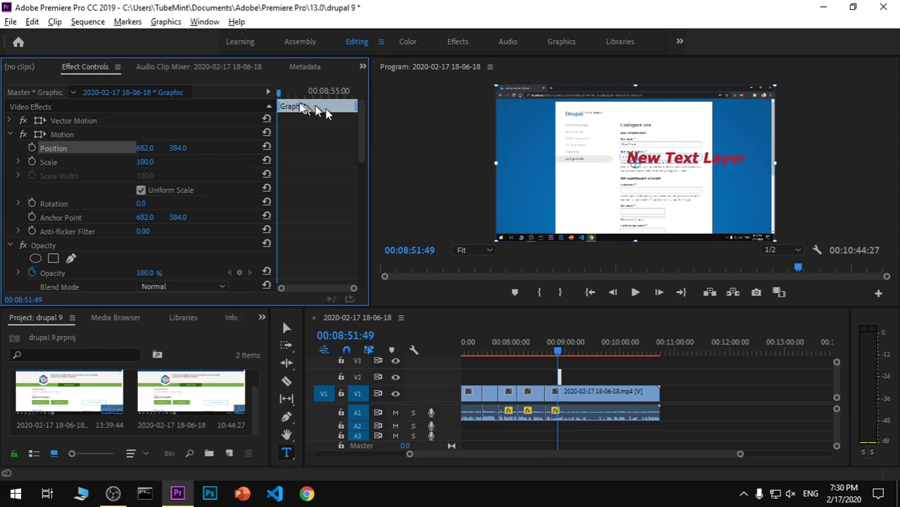
mouse_move(279, 94)
mouse_down()
mouse_move(327, 94)
mouse_move(315, 98)
mouse_up()
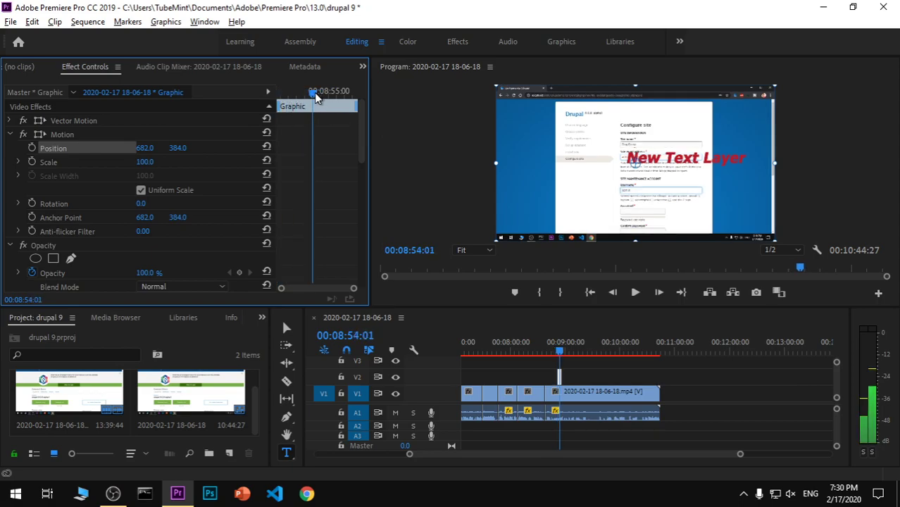
click(567, 378)
drag(566, 378, 576, 378)
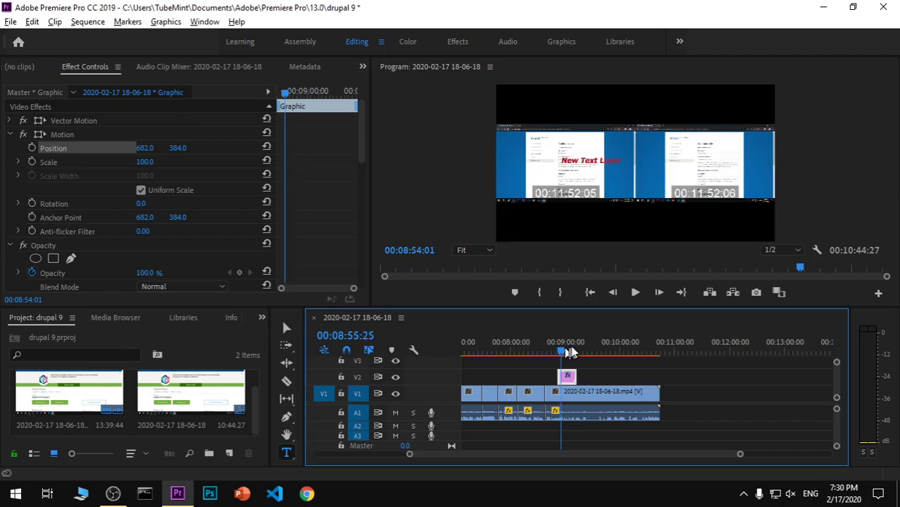
Step: Scrub and play the sequence to preview the red title over the Drupal page
mouse_move(562, 349)
mouse_down()
mouse_move(574, 350)
mouse_move(555, 350)
mouse_up()
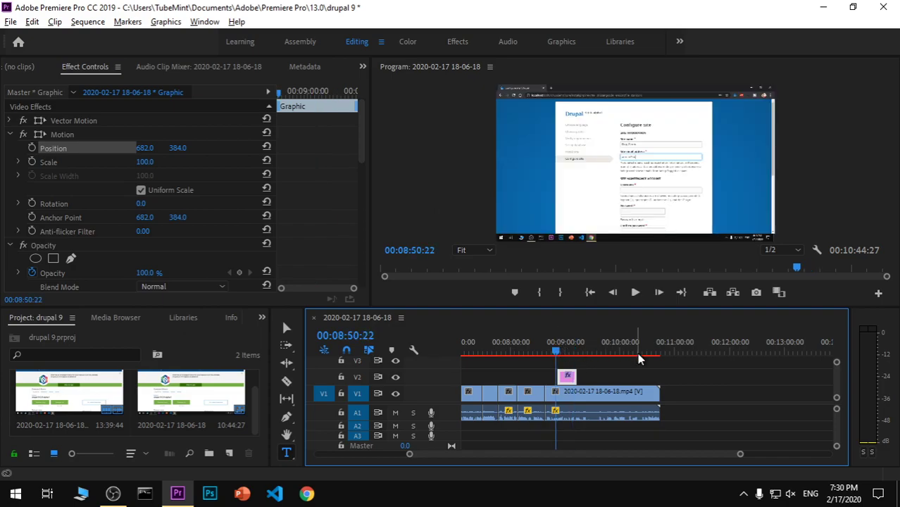
mouse_move(556, 352)
mouse_down()
mouse_move(583, 350)
mouse_move(562, 350)
mouse_up()
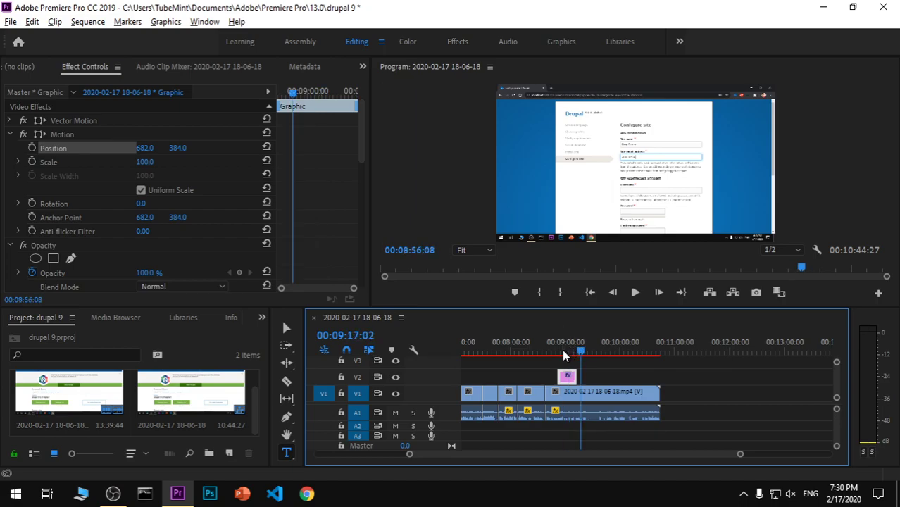
key(space)
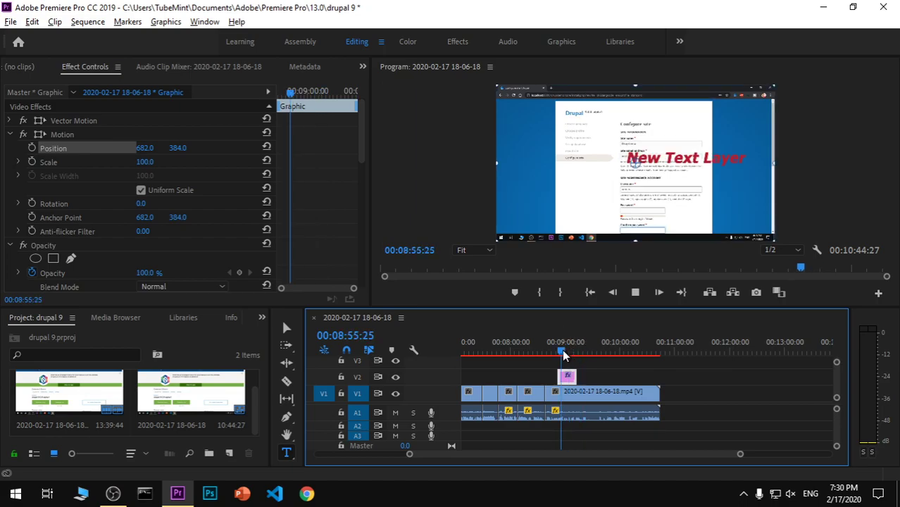
drag(562, 349, 559, 350)
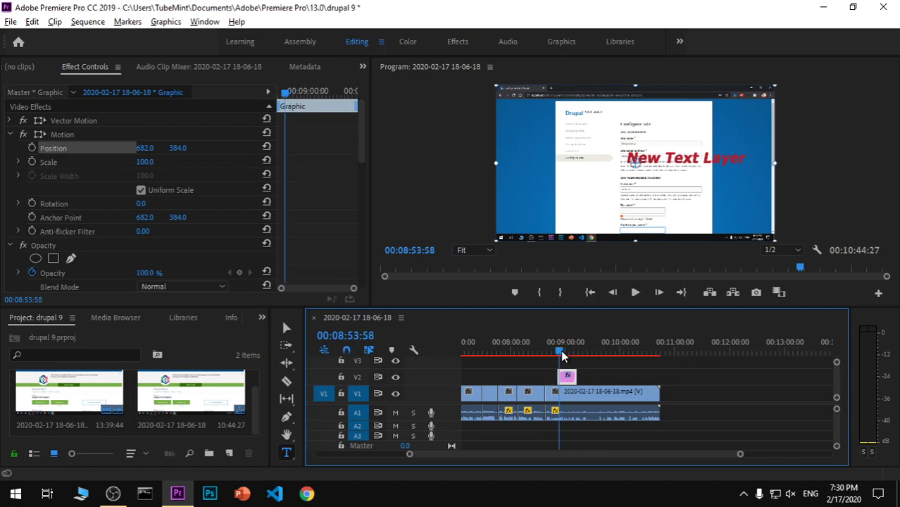
drag(286, 92, 304, 93)
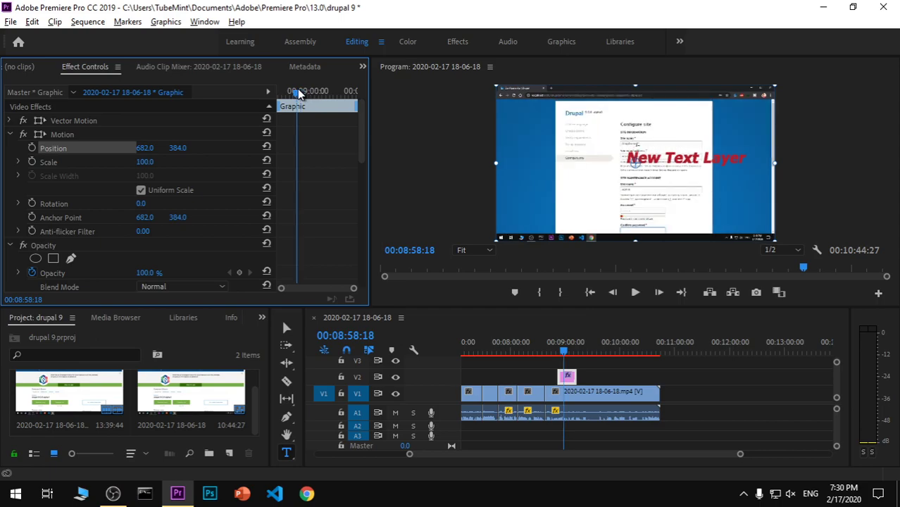
Step: At 08:52:00, keyframe Position with Y at -25, placing the title above the frame
drag(312, 93, 279, 97)
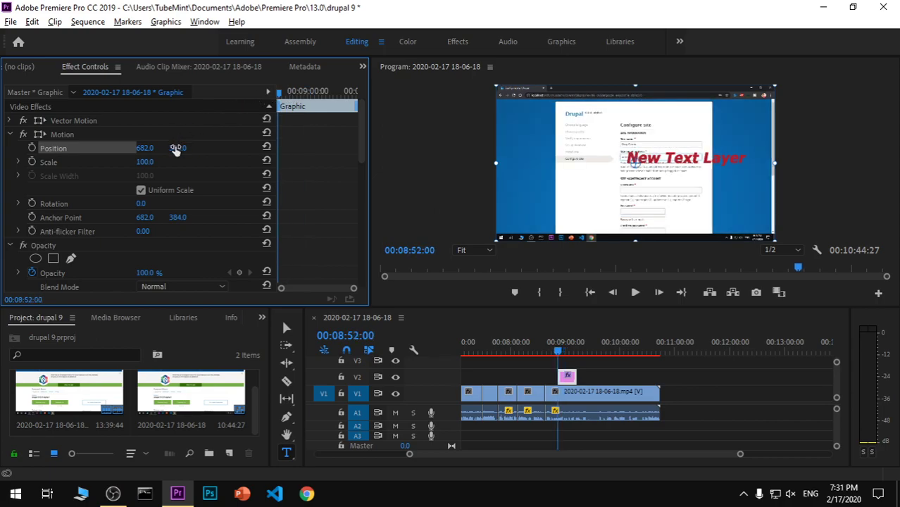
click(32, 148)
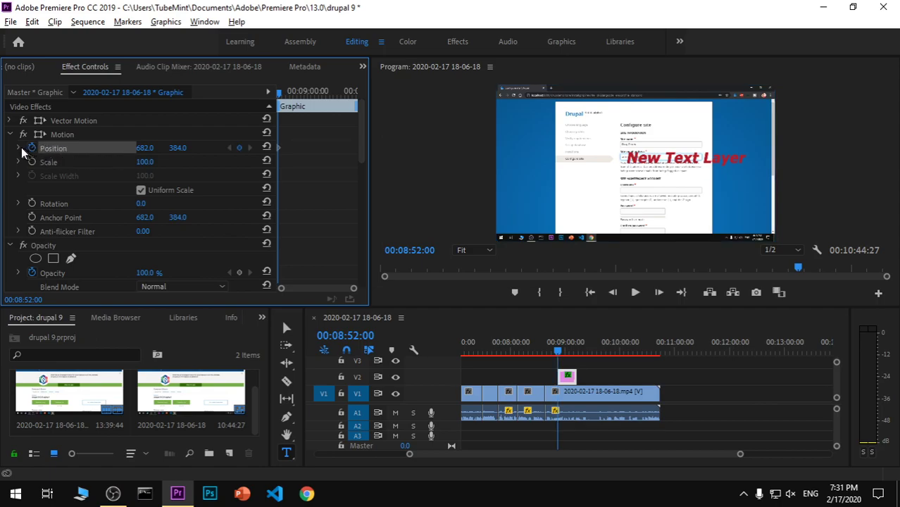
click(17, 148)
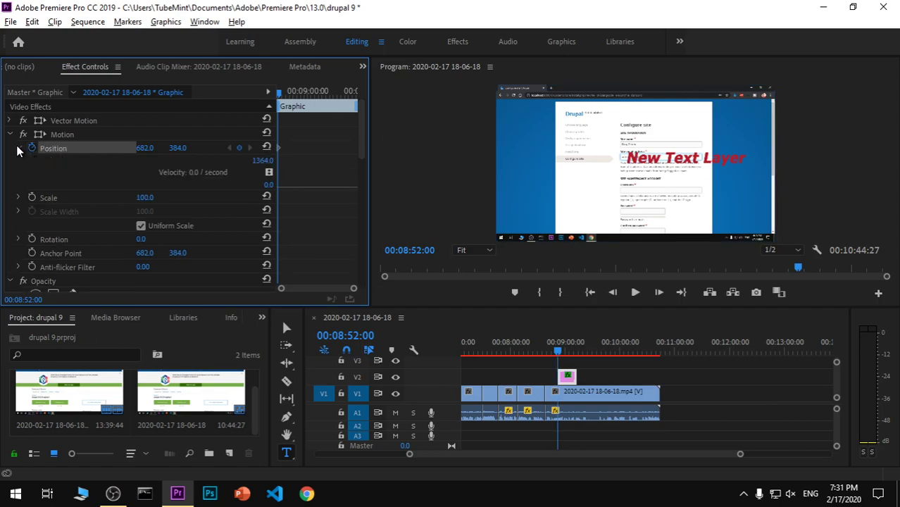
click(17, 148)
mouse_move(177, 148)
mouse_down()
mouse_move(140, 148)
mouse_move(155, 148)
mouse_up()
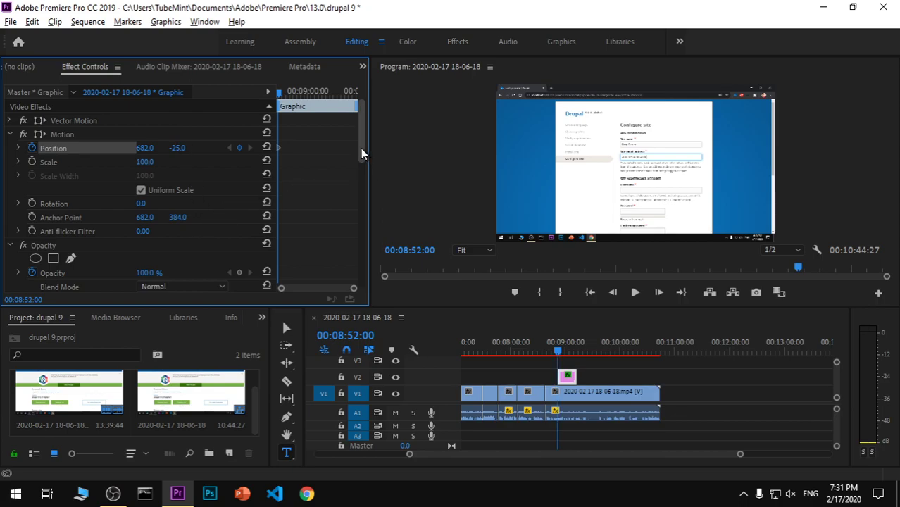
Step: Keyframe Opacity at 43% at the clip start and 100% at 09:01:17
drag(360, 147, 356, 203)
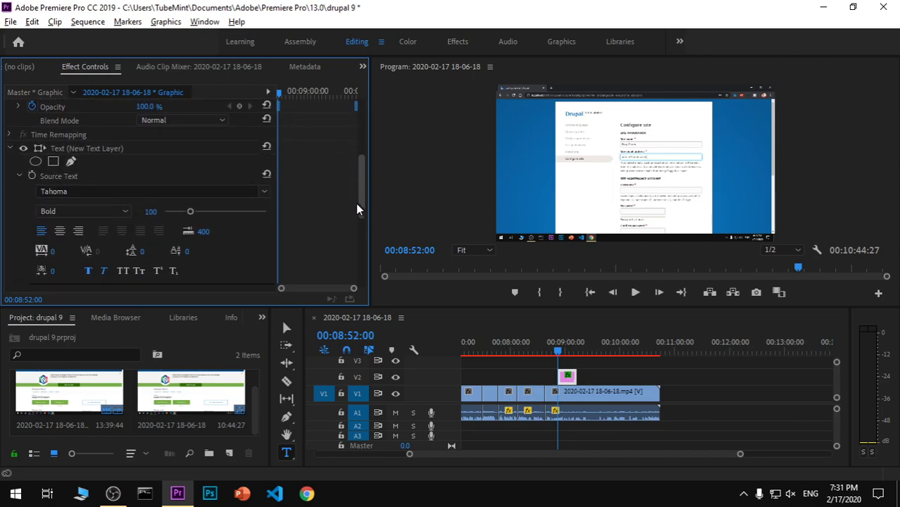
drag(356, 203, 361, 187)
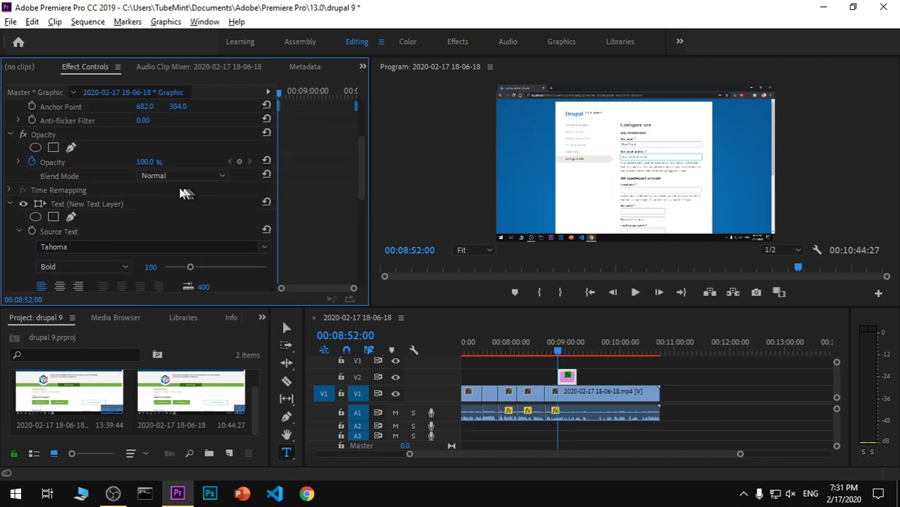
click(30, 162)
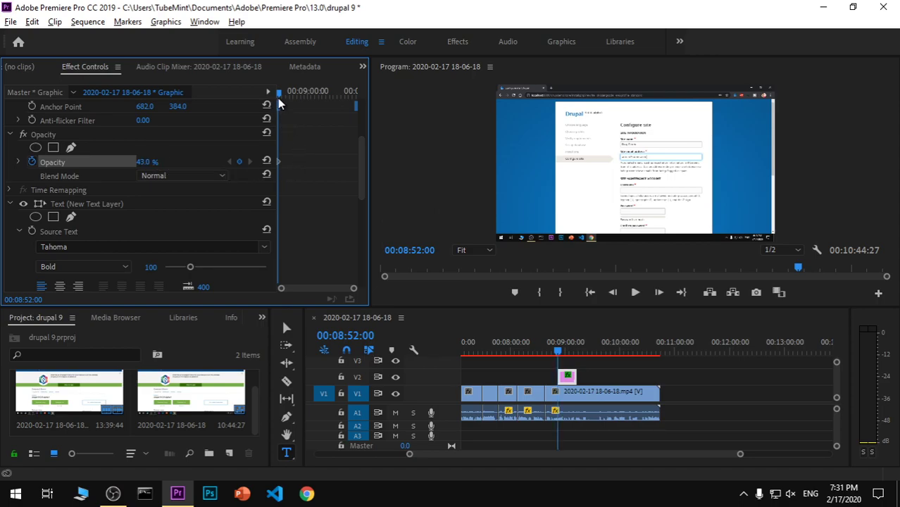
mouse_move(278, 93)
mouse_down()
mouse_move(345, 94)
mouse_move(311, 93)
mouse_up()
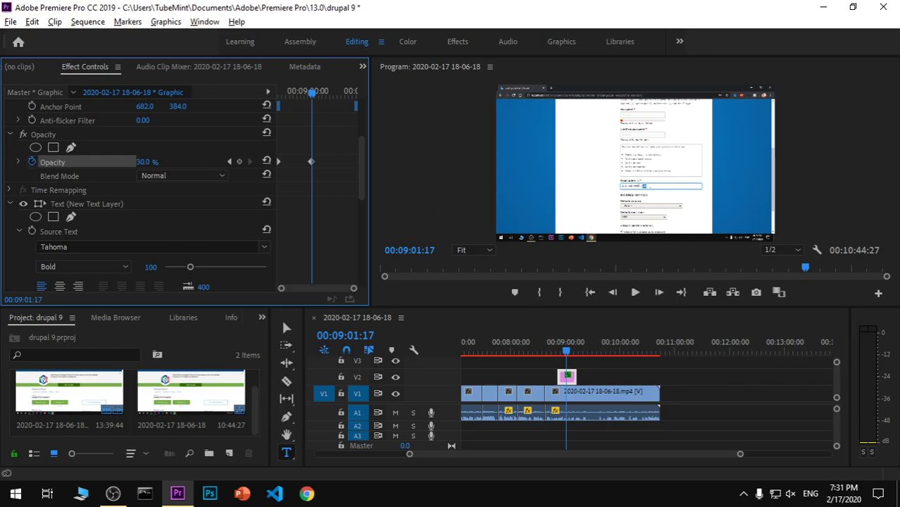
click(153, 162)
text(100)
key(Return)
Step: Add a Position keyframe with Y around 333 bringing the title into view, then play it
scroll(211, 161, up, 2)
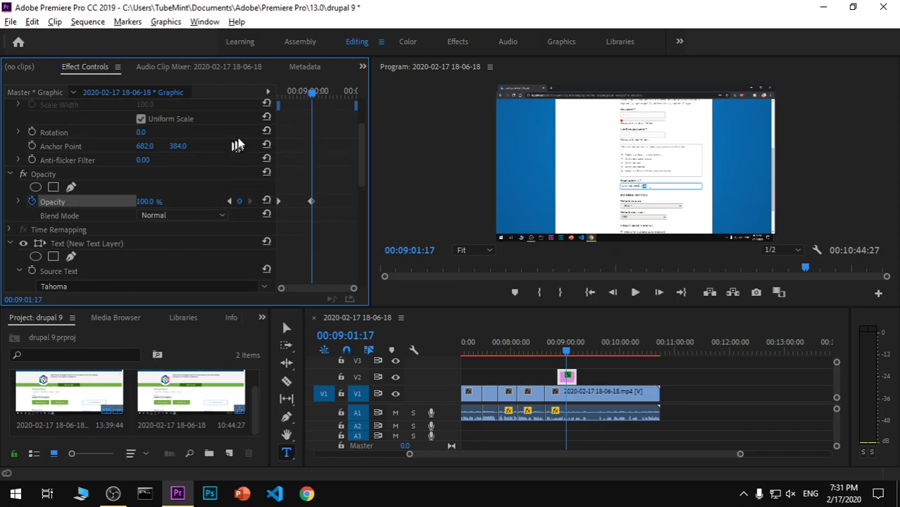
scroll(166, 176, up, 3)
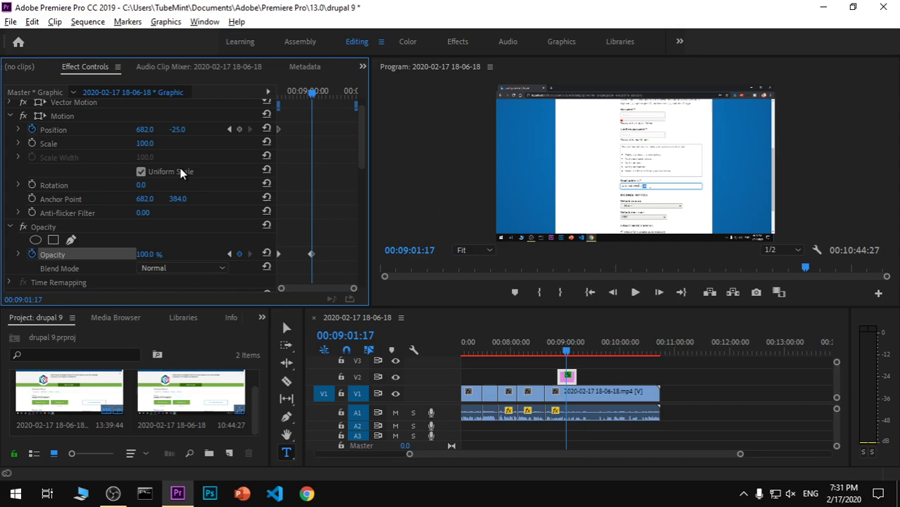
scroll(180, 173, up, 1)
scroll(167, 149, up, 1)
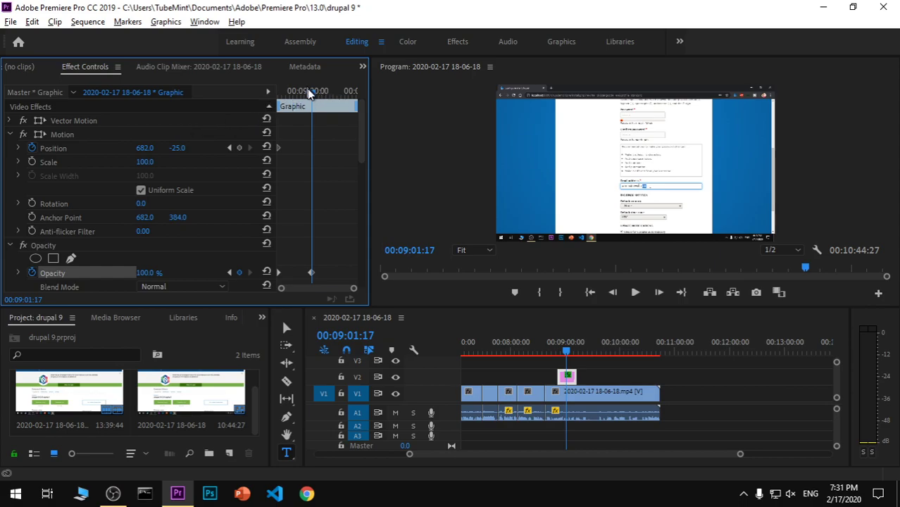
mouse_move(311, 96)
mouse_down()
mouse_move(264, 92)
mouse_move(302, 92)
mouse_up()
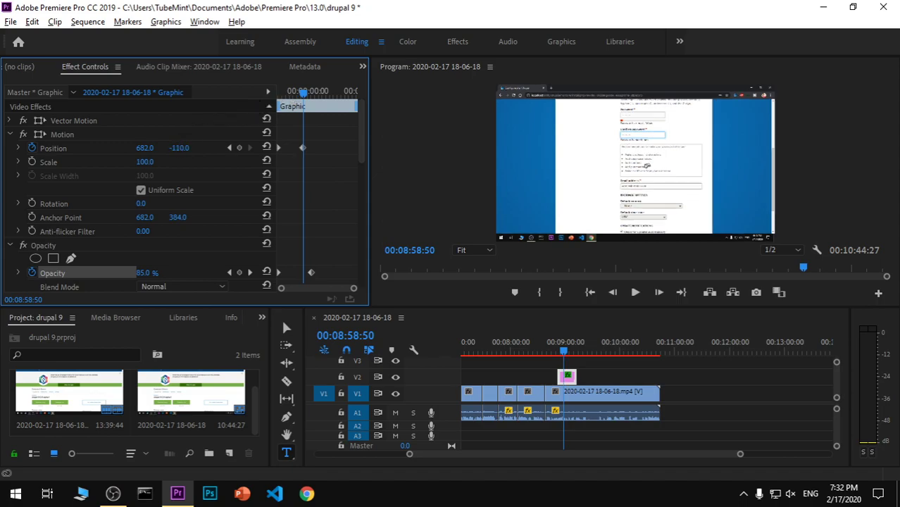
mouse_move(178, 148)
mouse_down()
mouse_move(211, 148)
mouse_move(181, 148)
mouse_move(190, 148)
mouse_up()
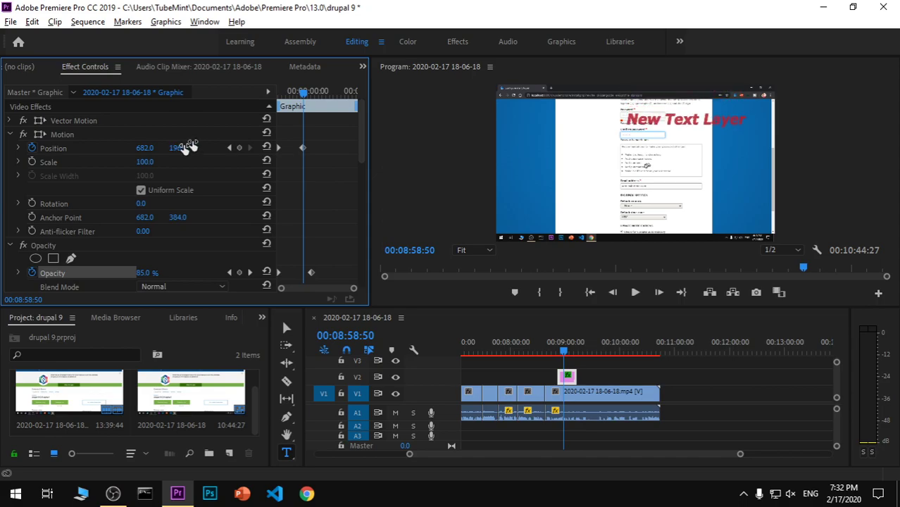
mouse_move(303, 98)
mouse_down()
mouse_move(336, 102)
mouse_move(304, 98)
mouse_up()
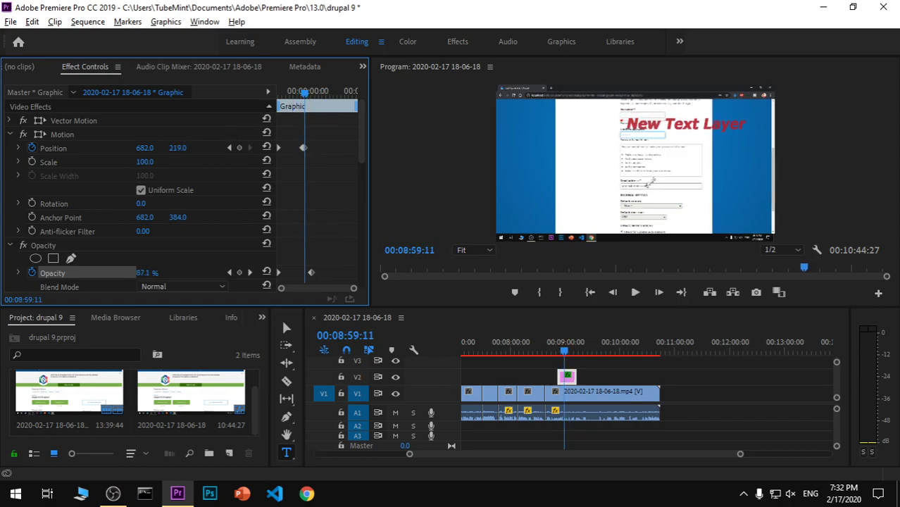
drag(176, 148, 224, 148)
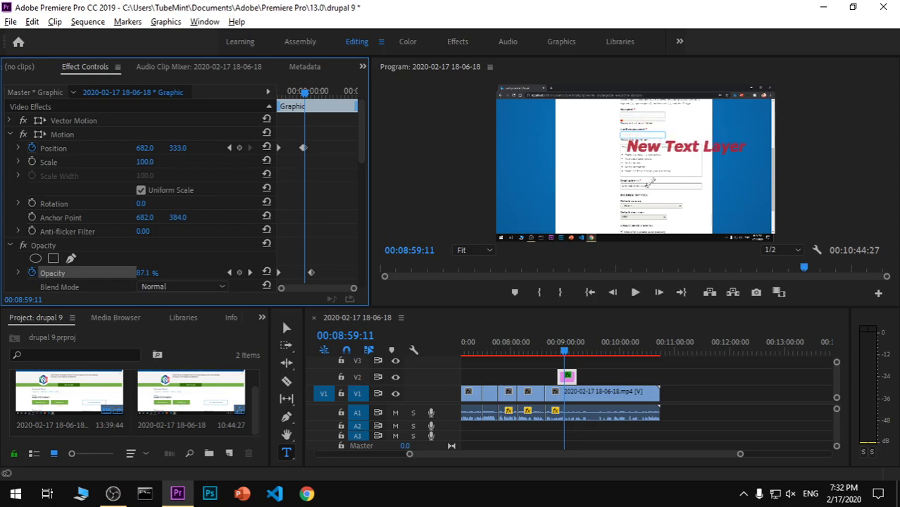
key(space)
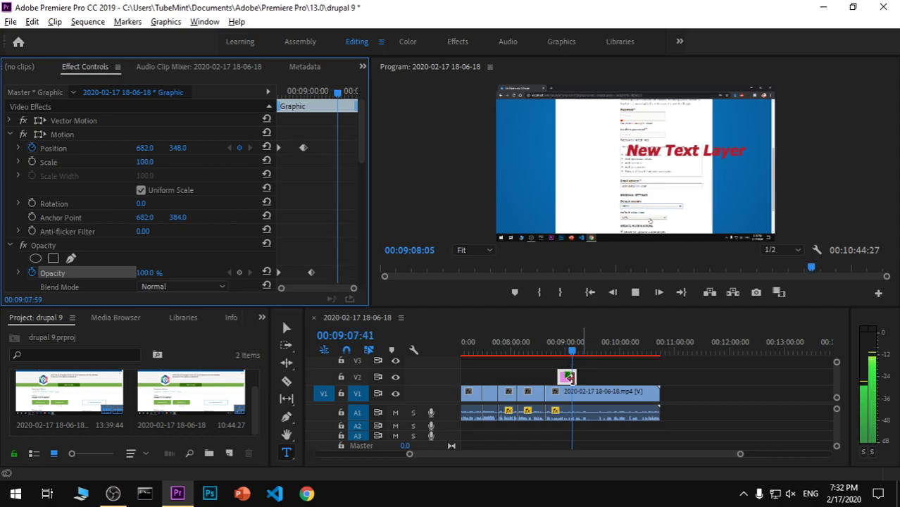
Step: Deselect the title clip and rewind the playhead to 08:47:29, before the title begins
click(617, 381)
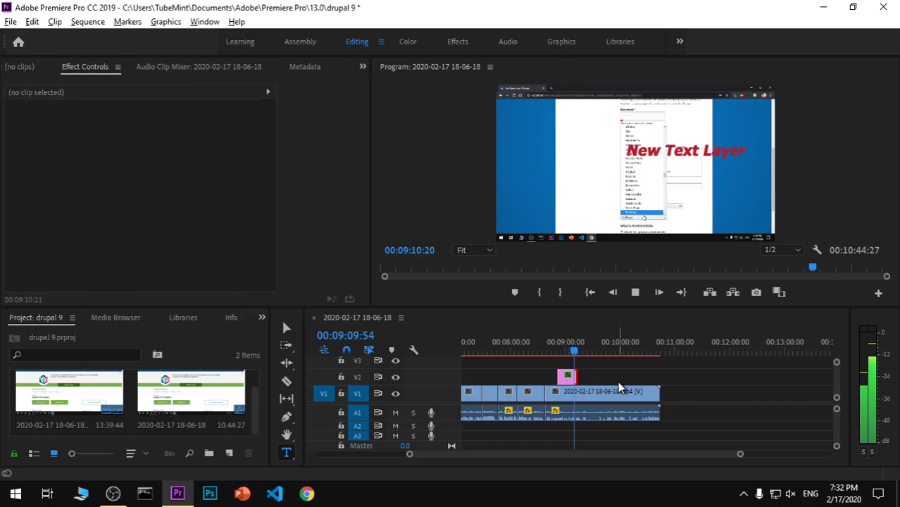
click(617, 381)
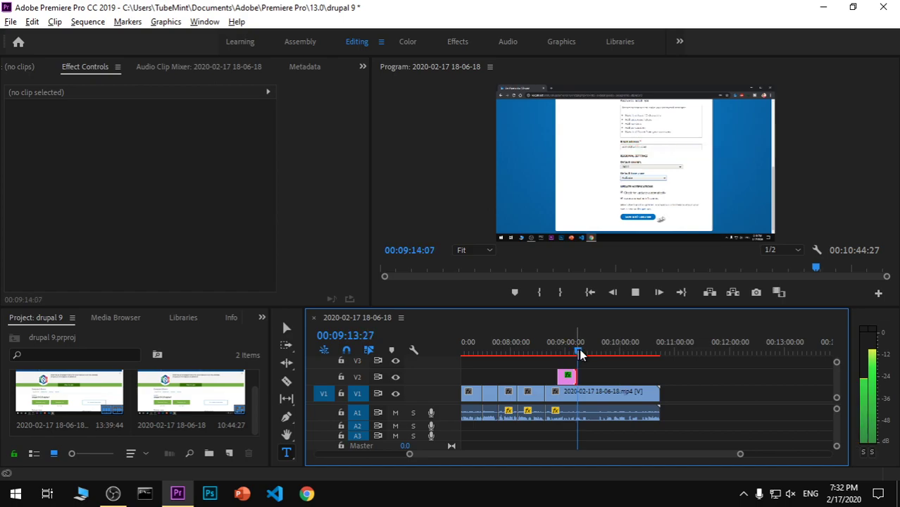
mouse_move(580, 354)
mouse_down()
mouse_move(561, 357)
mouse_move(554, 349)
mouse_up()
Step: Play the sequence from before the title and zoom the timeline in twice on the New Text Layer clip
key(space)
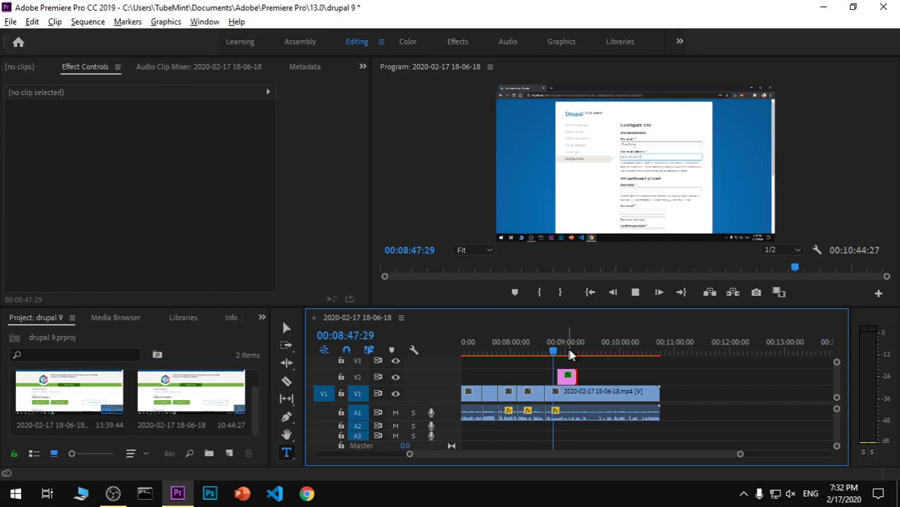
key(equal)
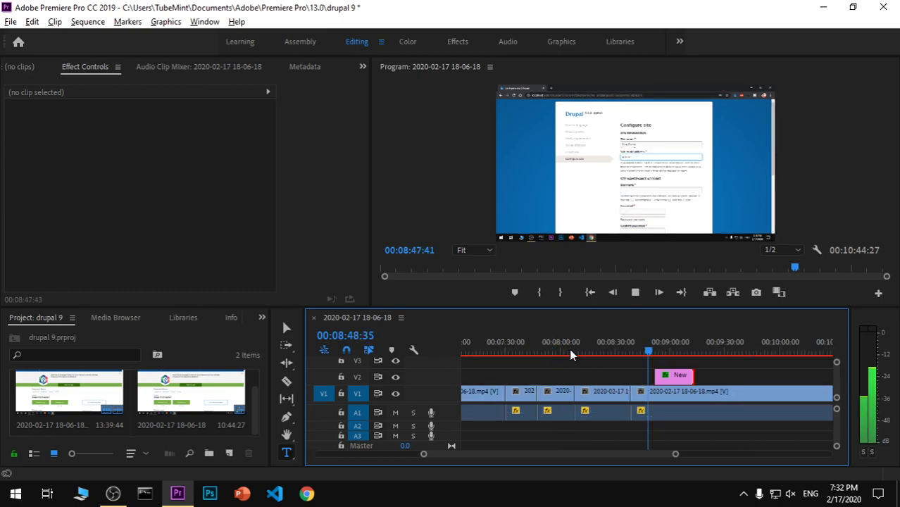
key(equal)
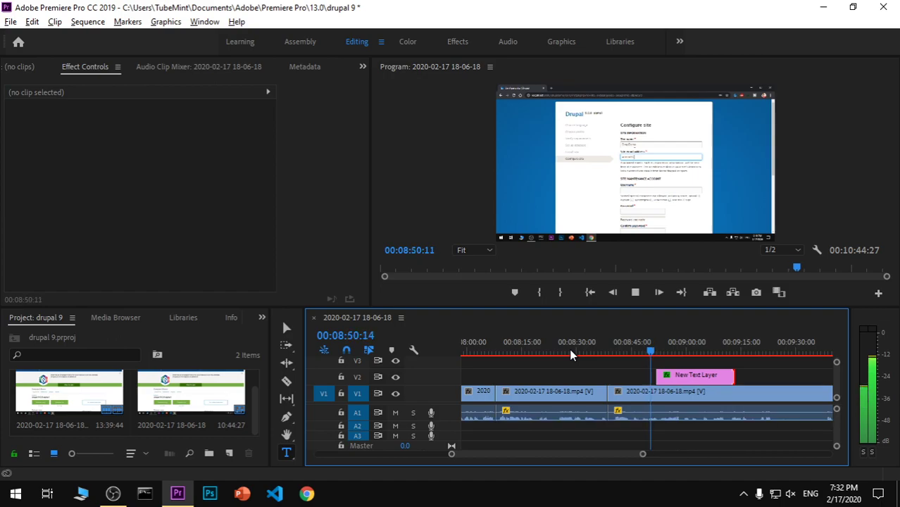